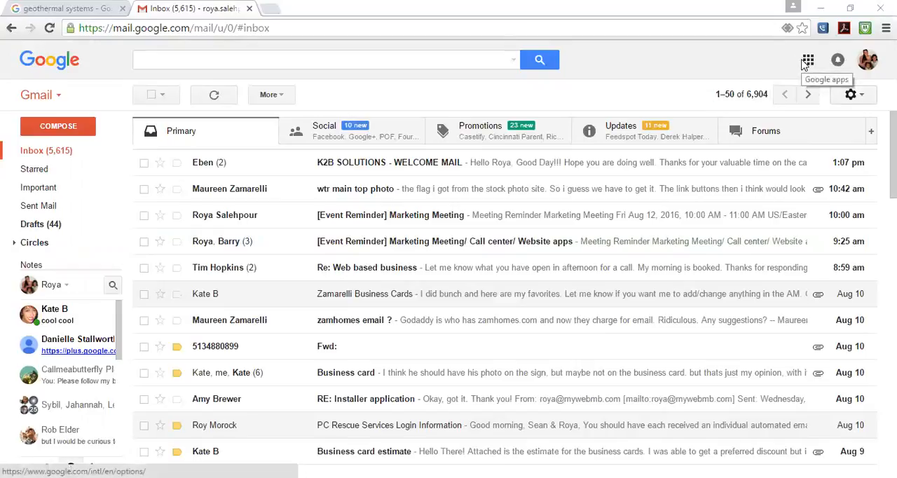
- Open Google+ from Gmail, switch to the TerraSource Geothermal Systems page, and dismiss the page-identity notice
left_click(807, 61)
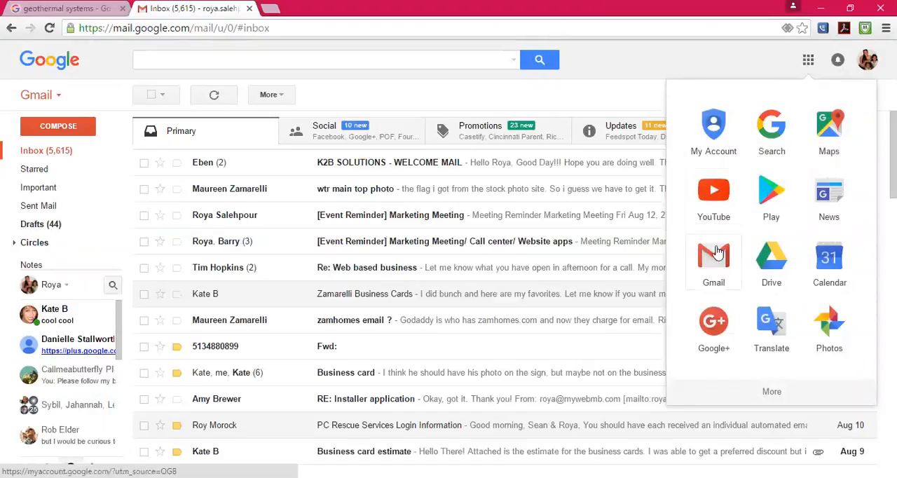
left_click(710, 345)
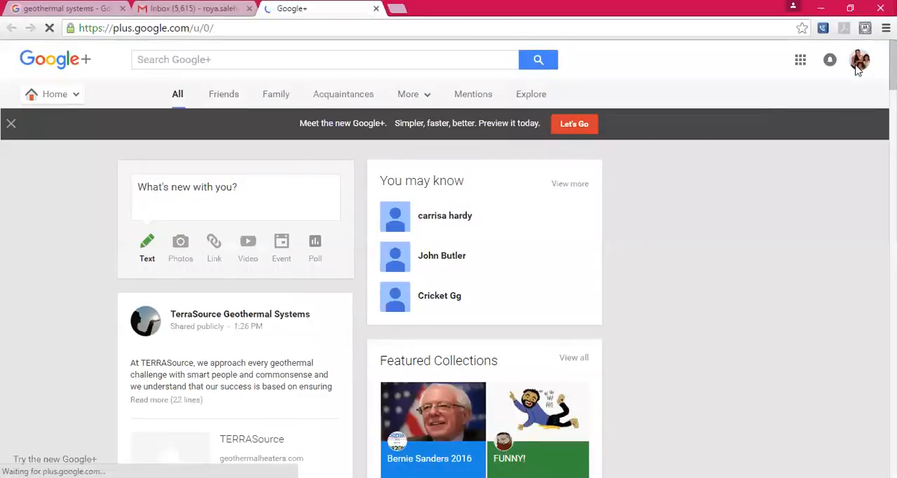
left_click(859, 63)
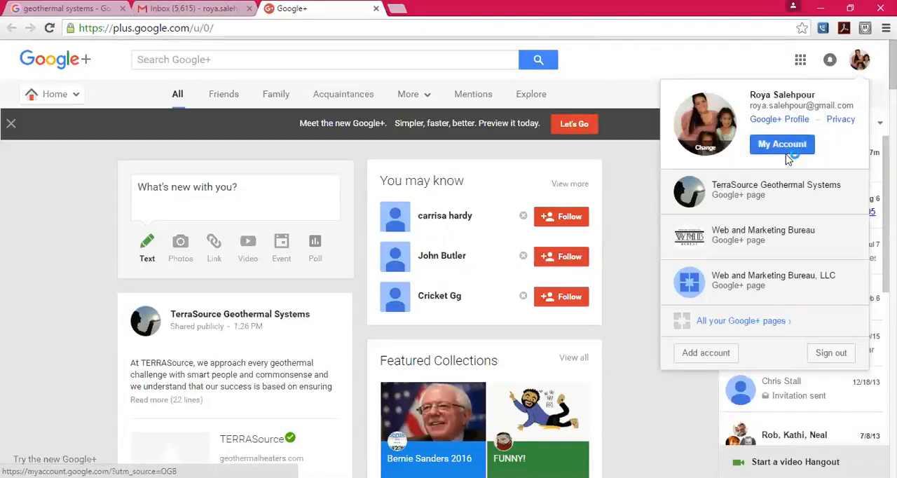
left_click(744, 201)
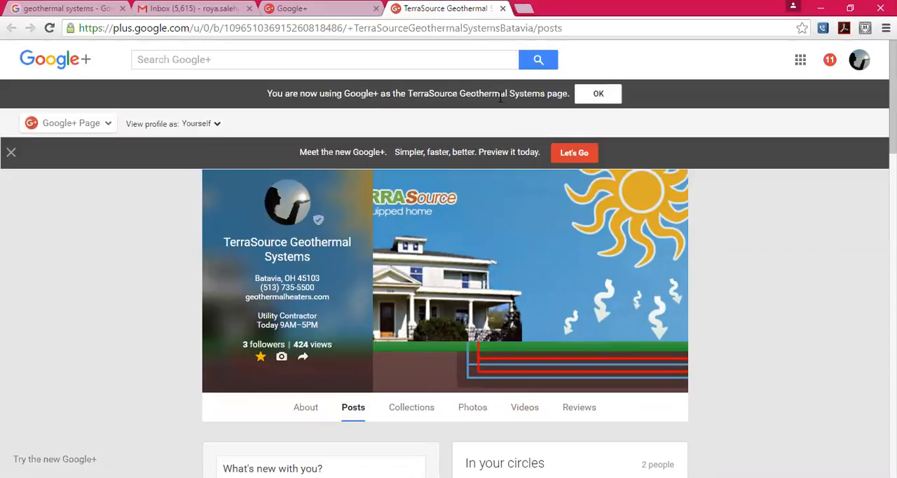
left_click(578, 96)
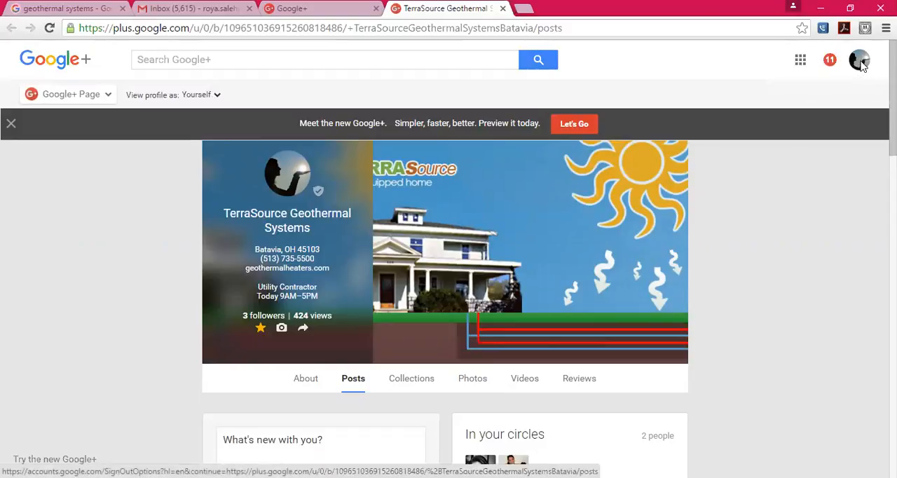
- Check which accounts and pages can be switched to from the TerraSource Geothermal Systems page
left_click(860, 61)
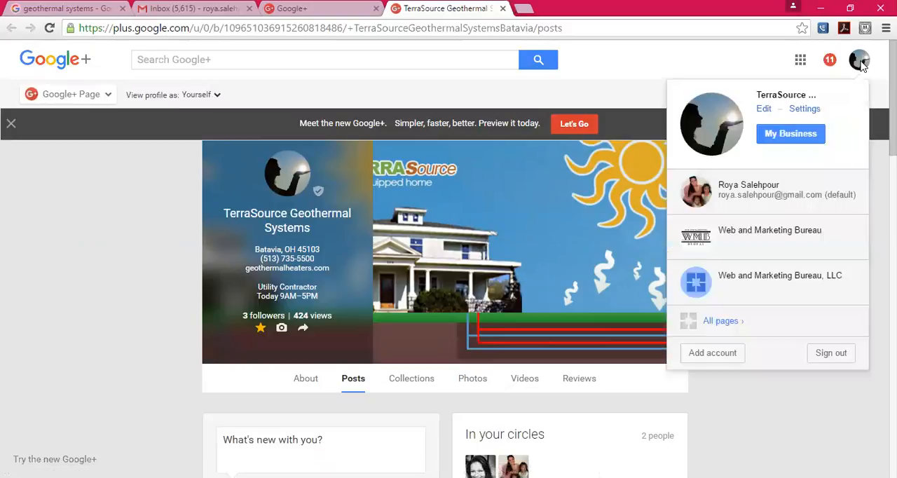
left_click(753, 212)
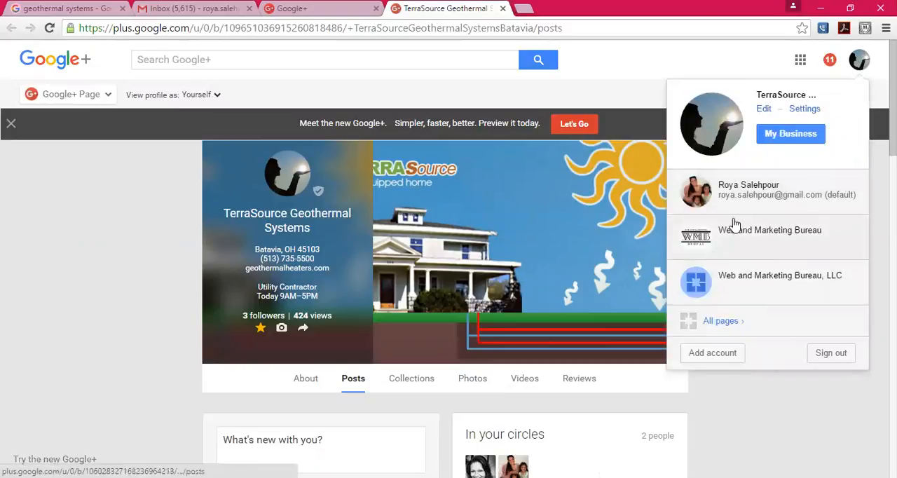
left_click(580, 94)
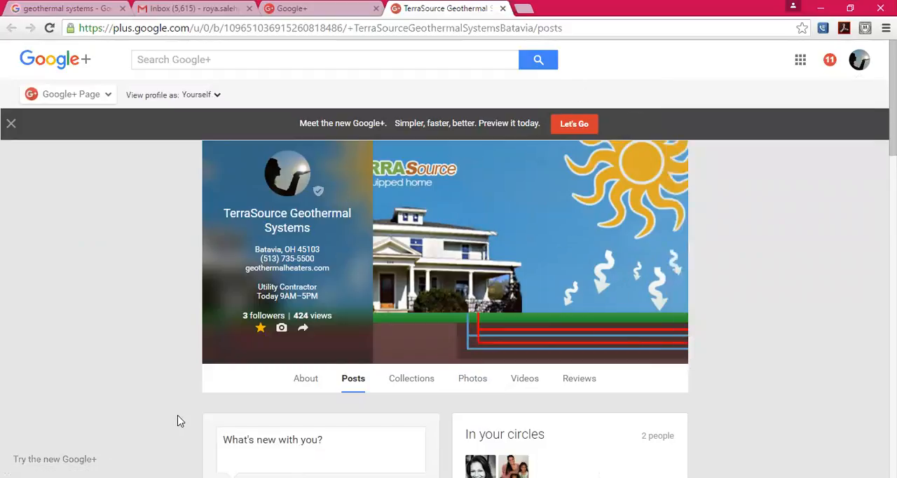
- Expand the most recent TerraSource Geothermal Systems post and read its full text and hashtags
scroll(178, 420, "down", 5)
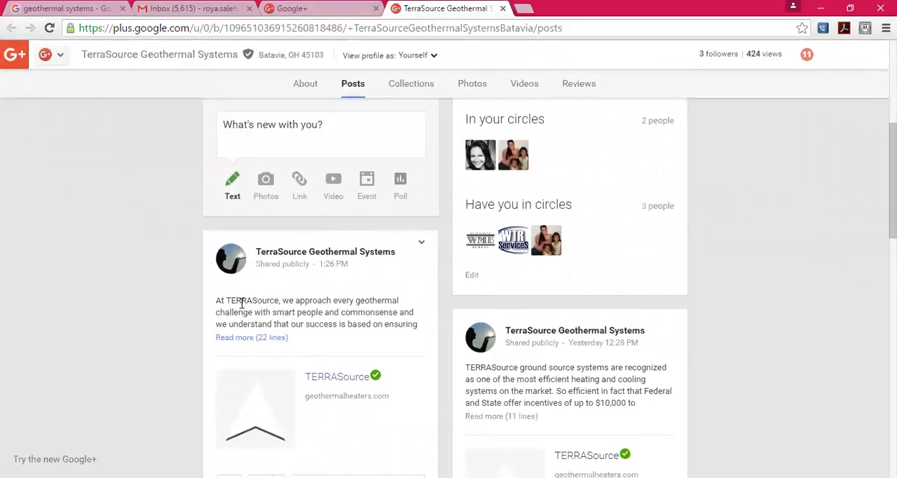
left_click(255, 338)
scroll(255, 343, "down", 1)
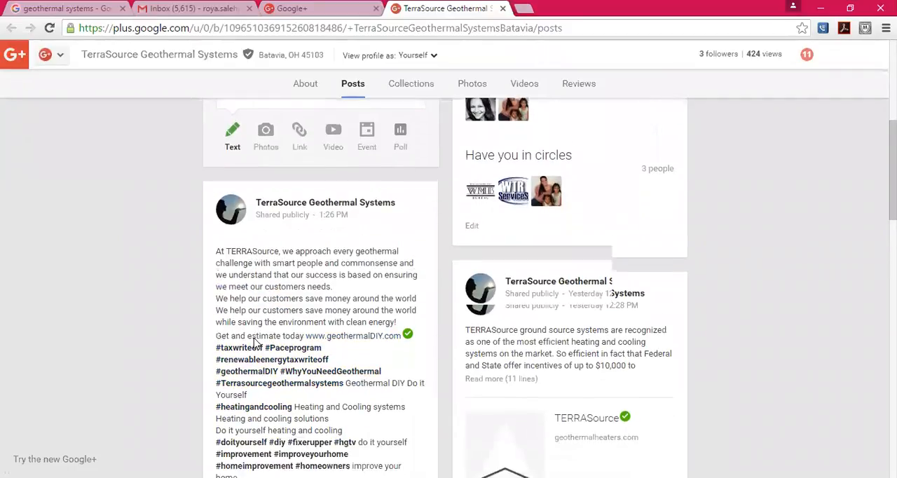
scroll(255, 343, "down", 1)
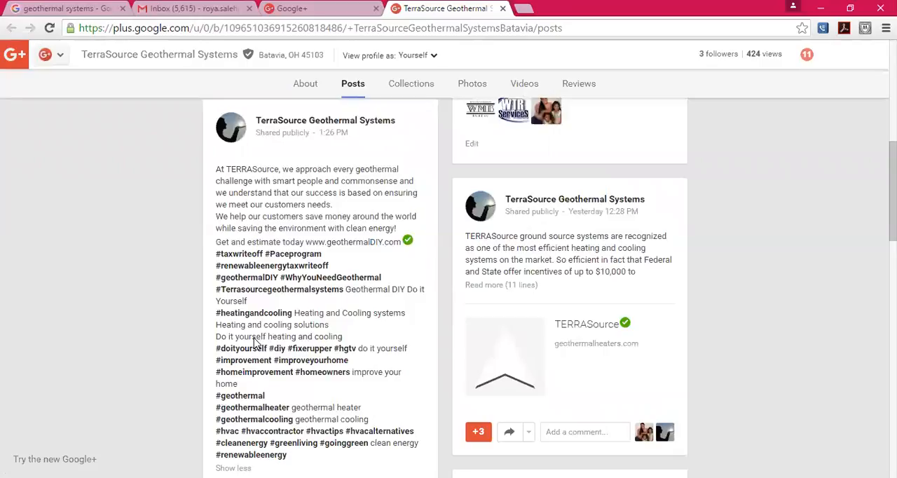
scroll(256, 343, "down", 1)
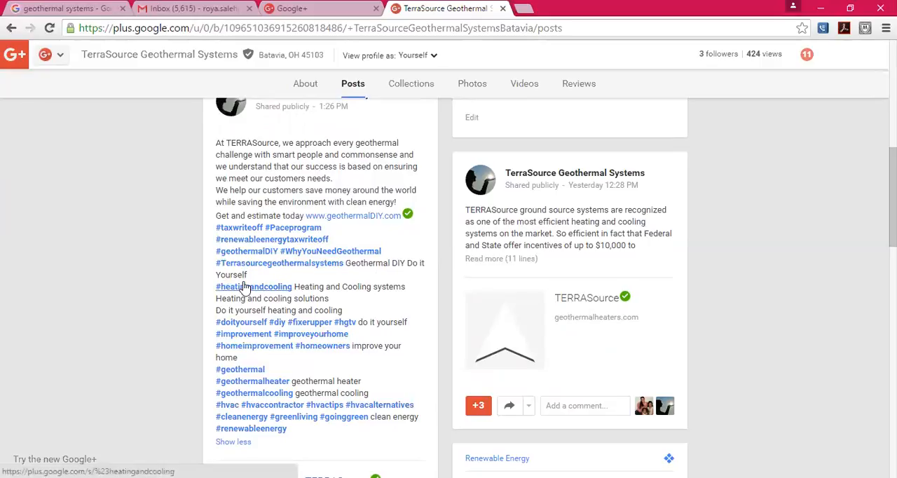
scroll(245, 287, "up", 10)
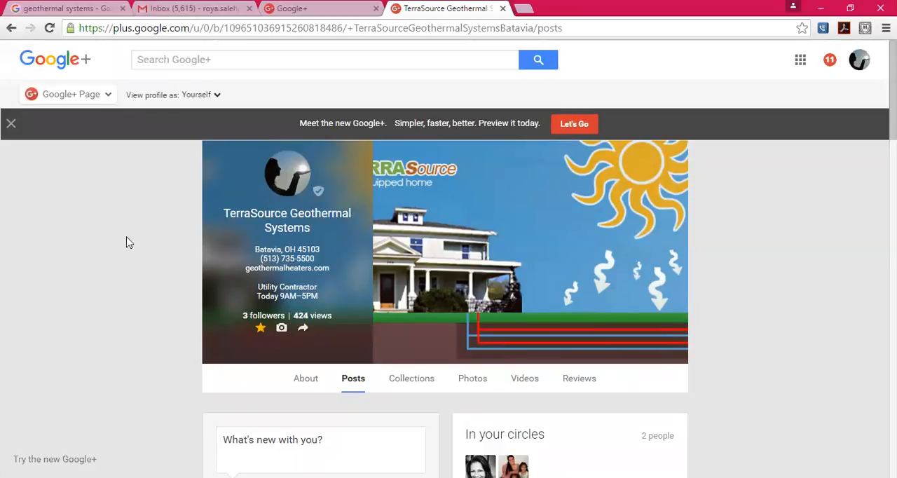
- Review the Google results for "geothermal systems" and highlight the Google+ post listing among them
left_click(56, 7)
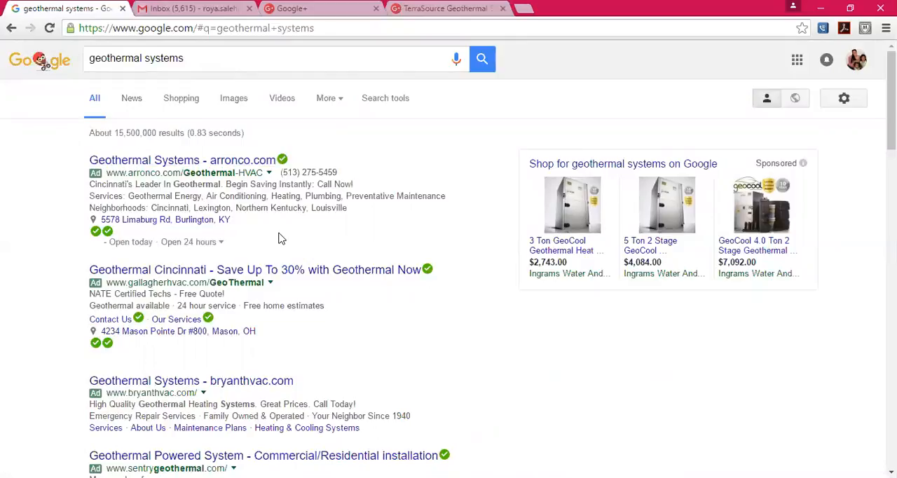
scroll(278, 239, "down", 2)
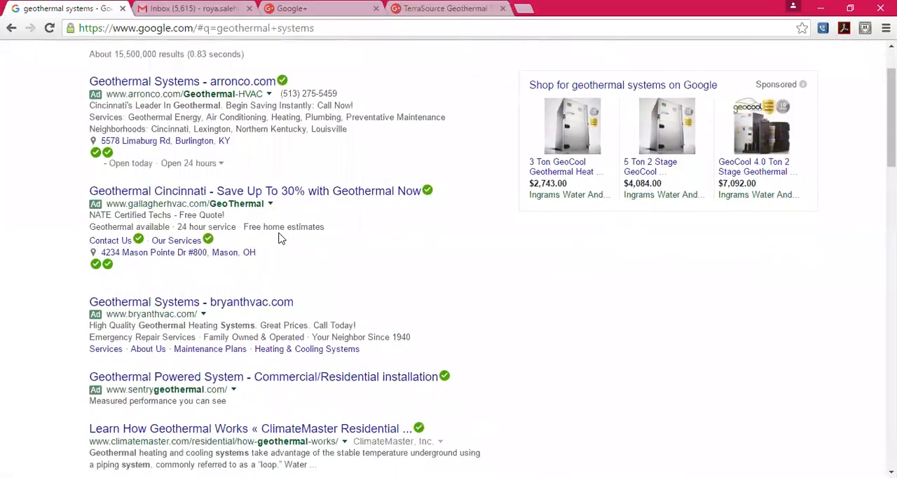
scroll(278, 239, "down", 1)
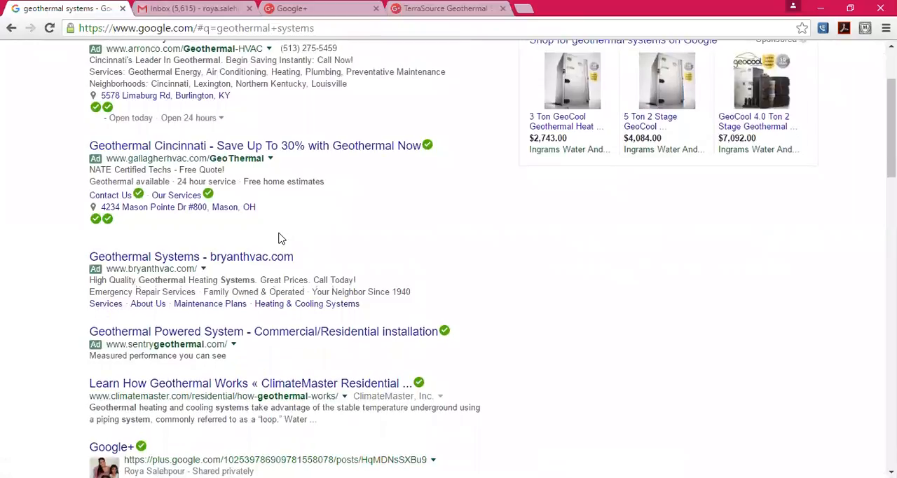
scroll(279, 239, "down", 2)
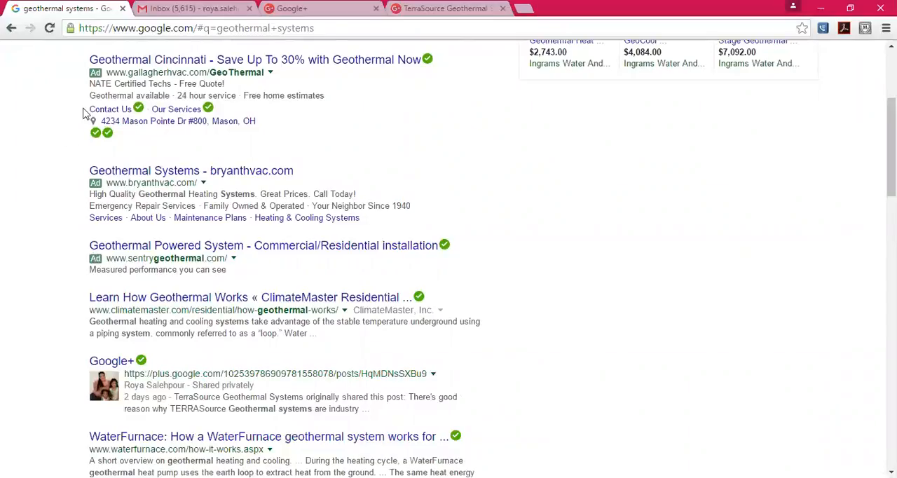
left_click_drag(74, 361, 425, 415)
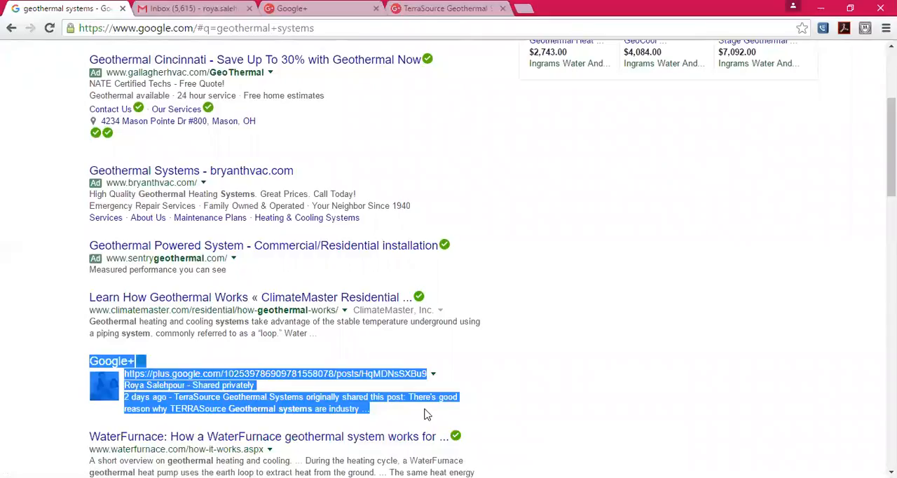
left_click(619, 407)
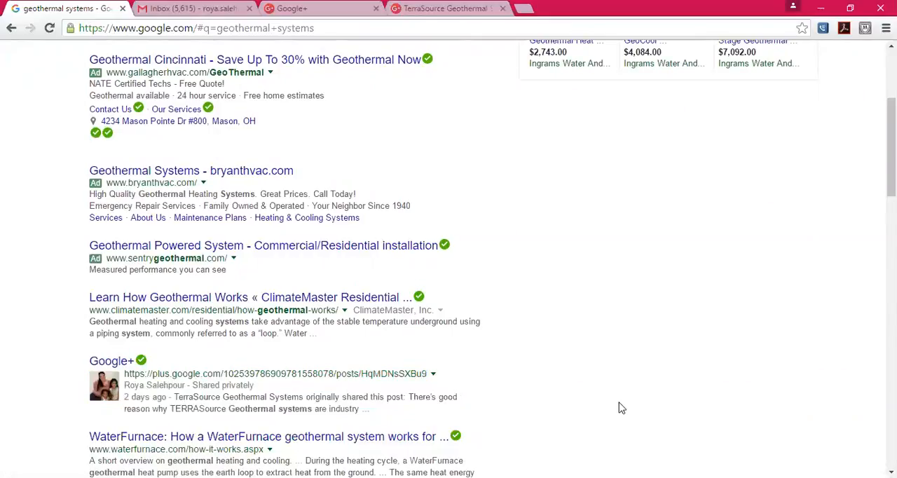
- Examine the rest of the "geothermal systems" results for the TERRASource DIY geothermal heat pumps Google+ post
scroll(620, 407, "up", 3)
scroll(620, 407, "down", 4)
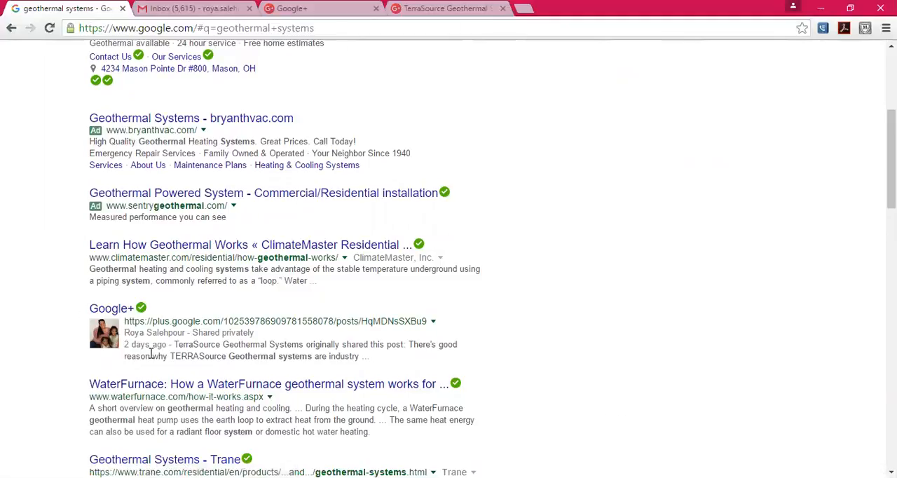
scroll(250, 370, "down", 1)
scroll(250, 370, "down", 3)
scroll(250, 370, "down", 3)
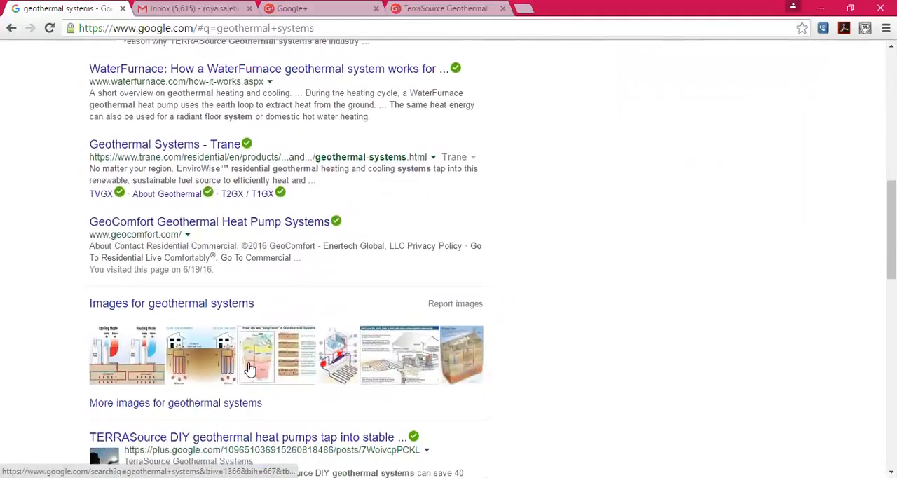
scroll(250, 370, "down", 2)
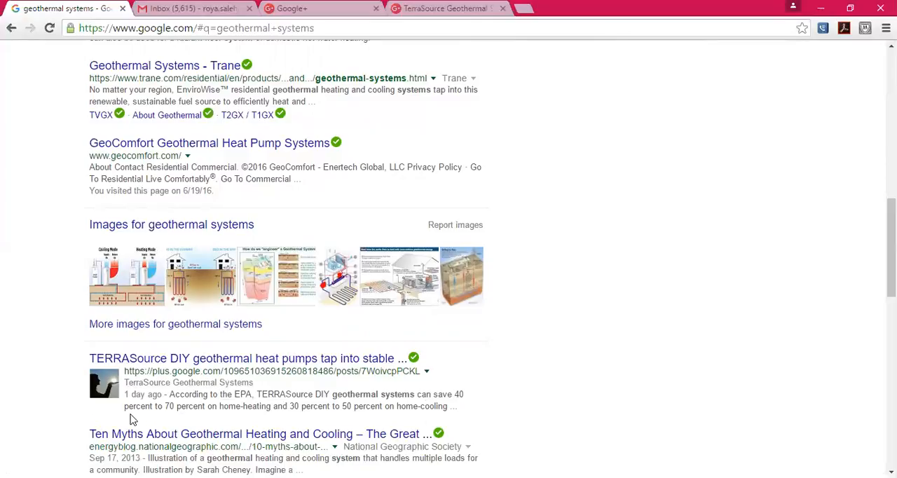
scroll(134, 420, "down", 3)
scroll(131, 421, "up", 6)
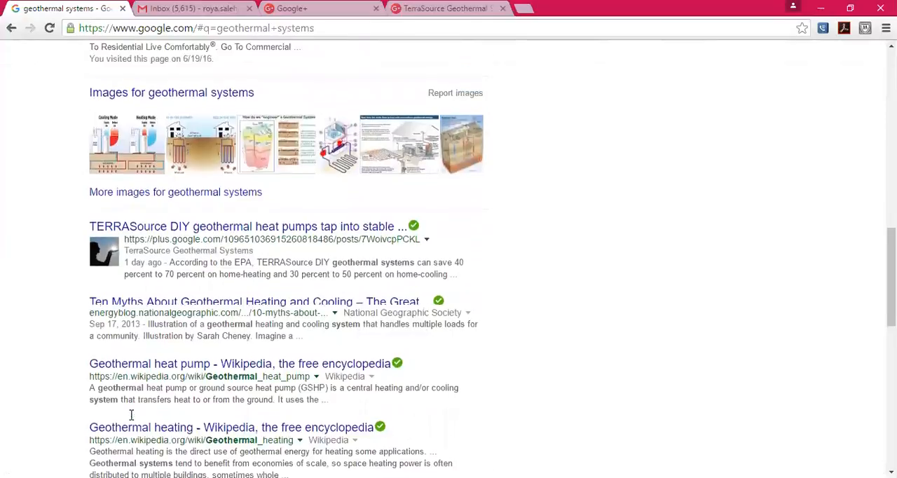
scroll(130, 415, "up", 5)
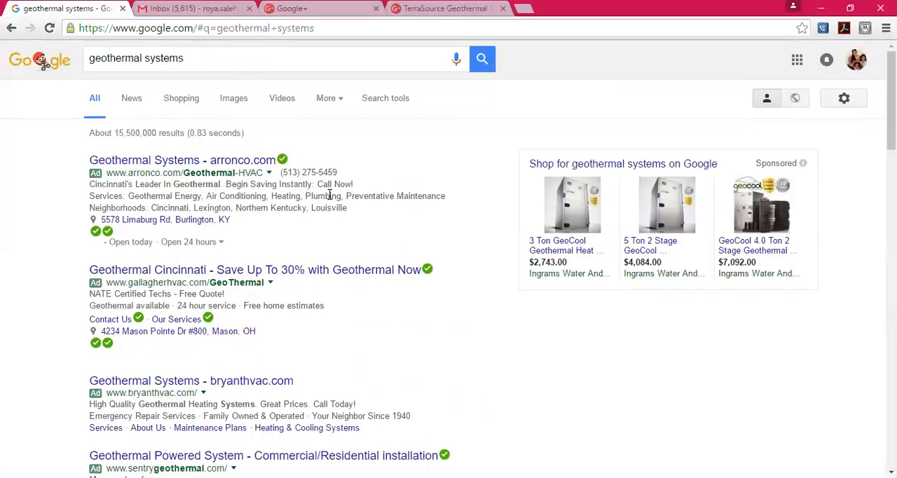
- Sign out of the Google account and go to plus.google.com
left_click(856, 59)
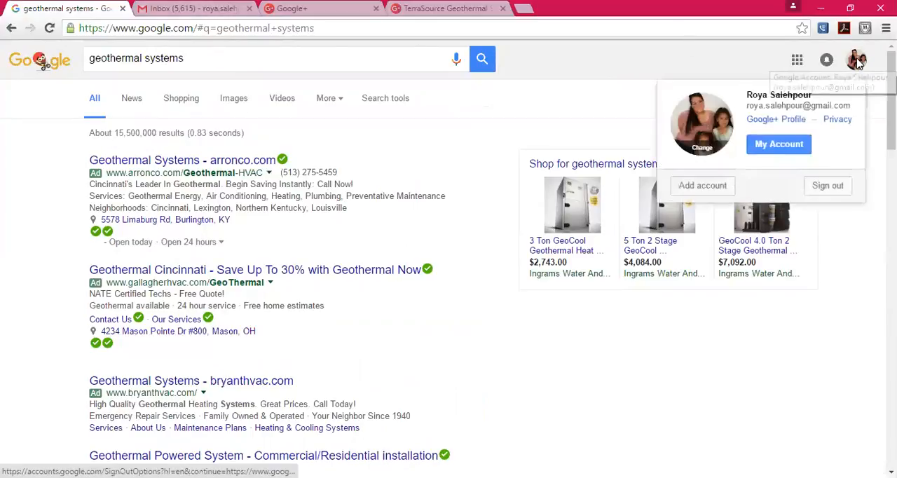
left_click(828, 187)
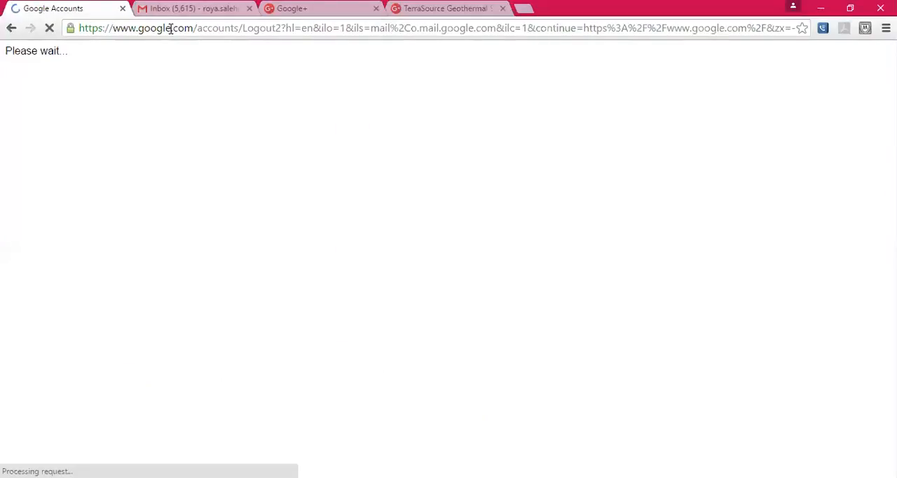
left_click(172, 35)
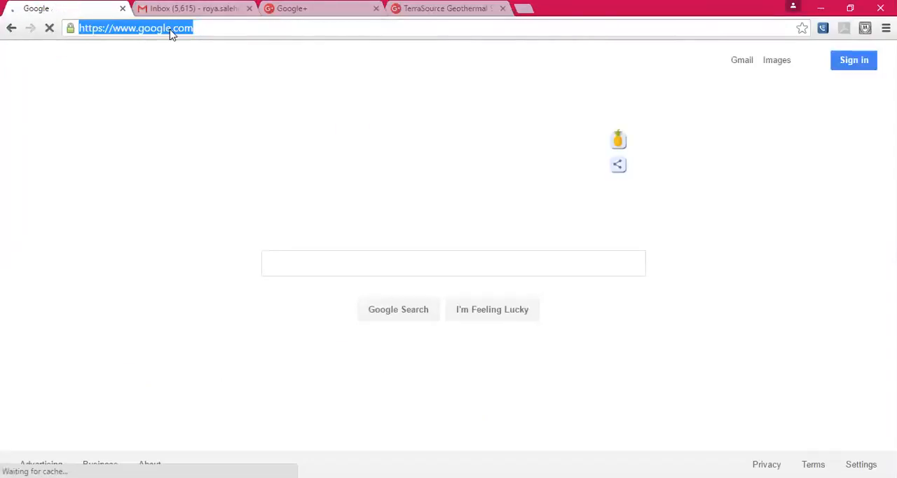
type("plus.")
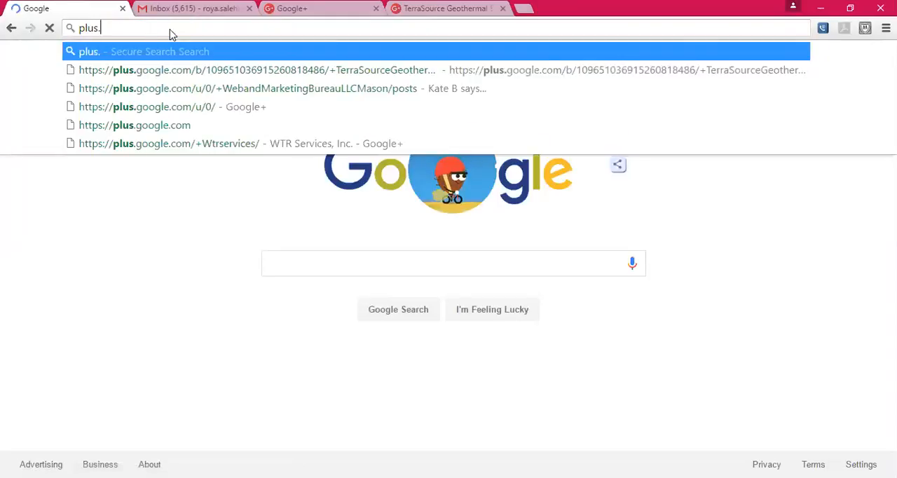
type("goog")
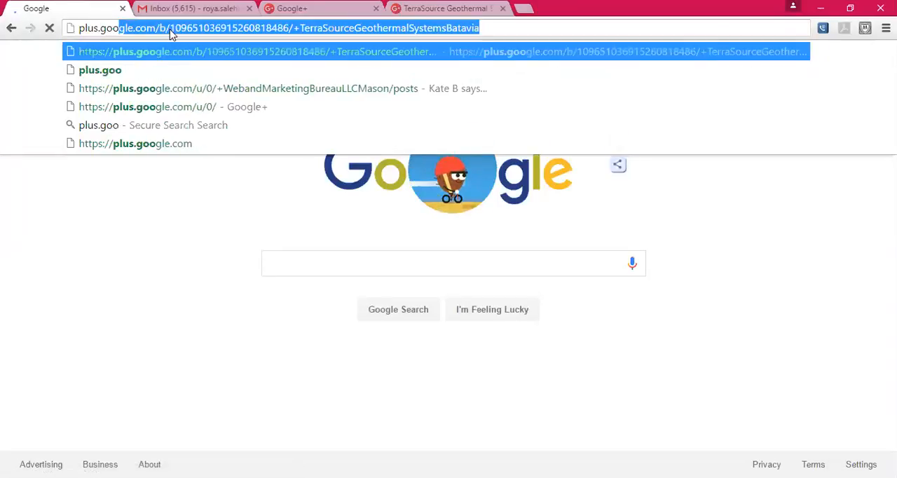
type("le.com")
key("Return")
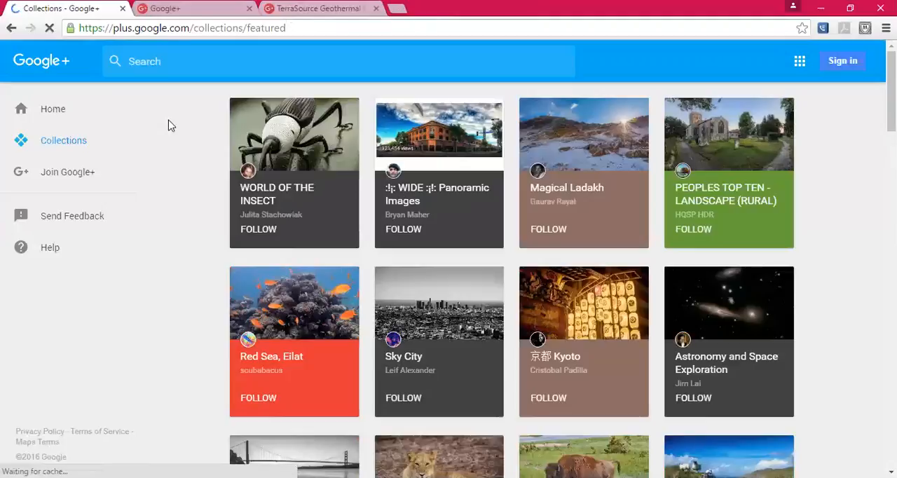
- Close the other open tabs and sign back in to Google+ with the first listed account
left_click(249, 8)
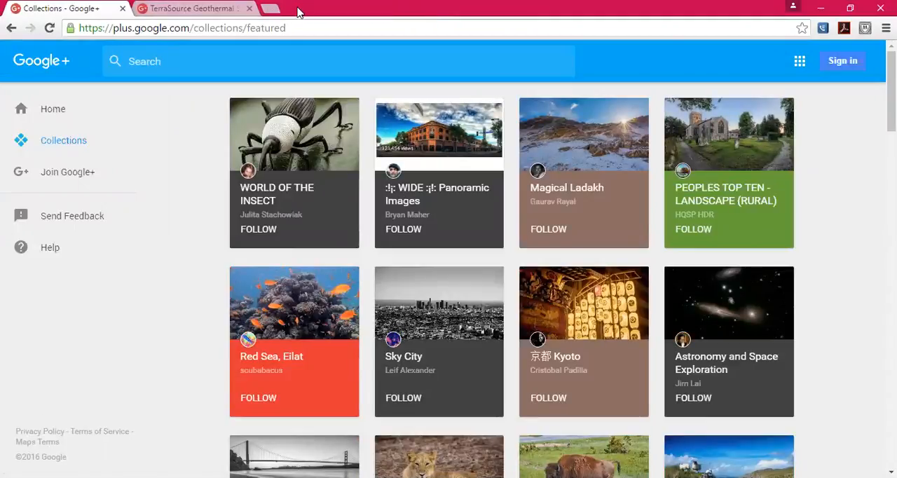
left_click(249, 8)
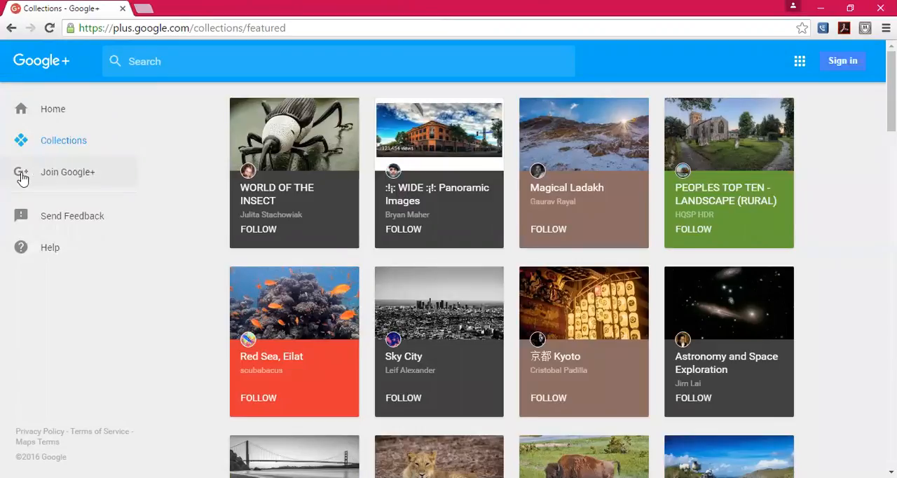
left_click(77, 182)
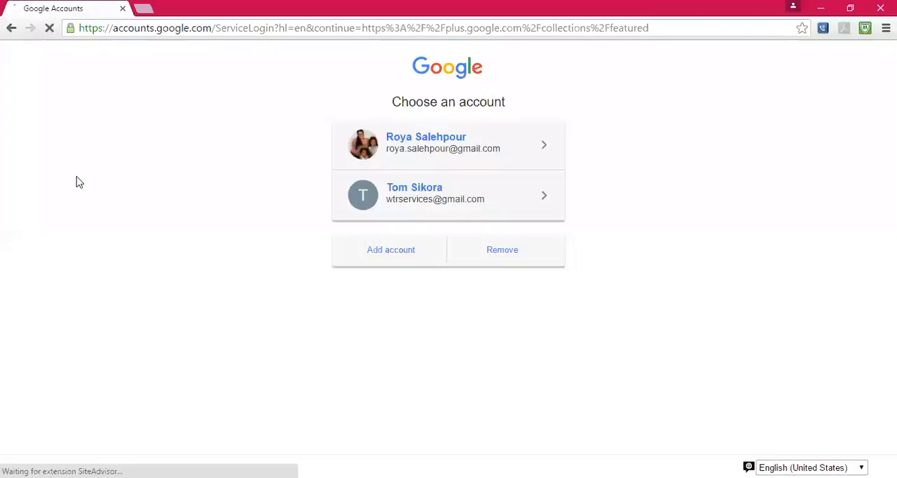
left_click(481, 149)
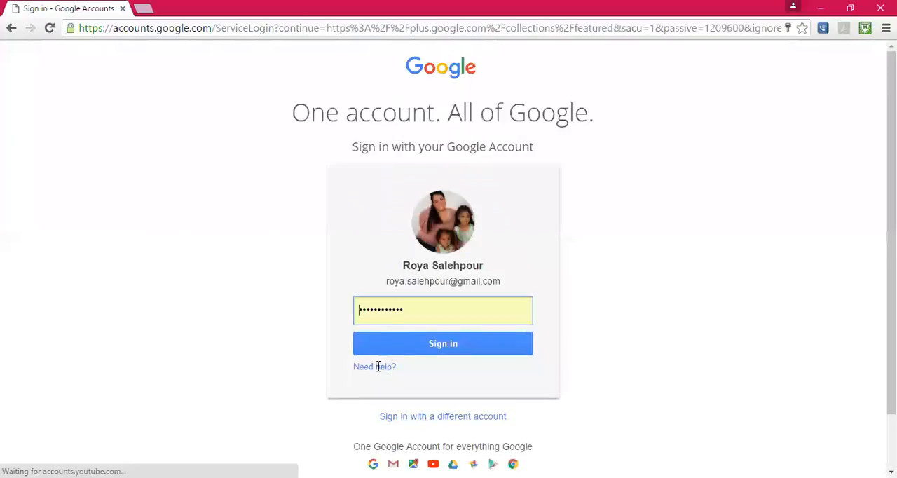
left_click(408, 352)
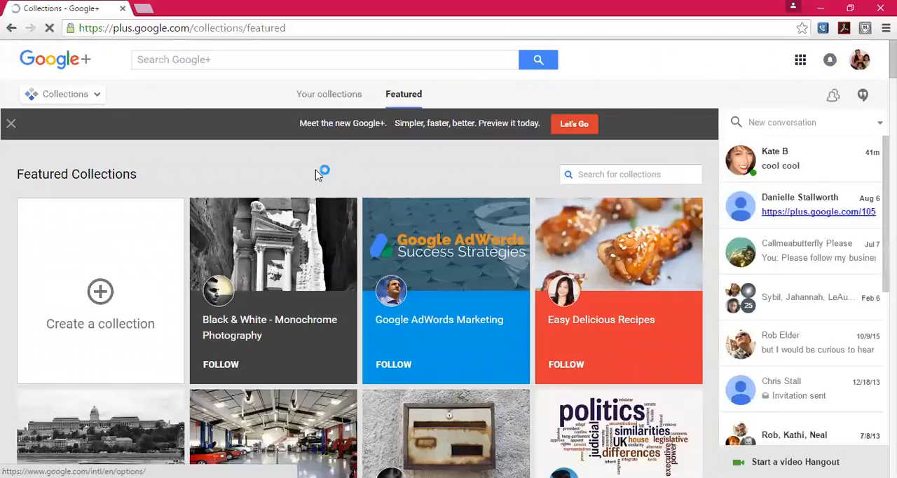
- Return to the Google+ home feed and go to google.com/mybusiness
left_click(59, 94)
left_click(58, 97)
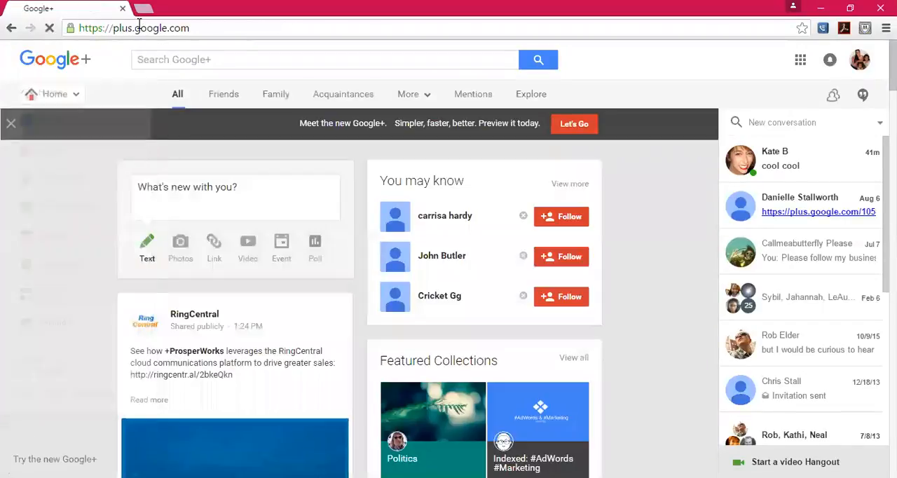
left_click(139, 28)
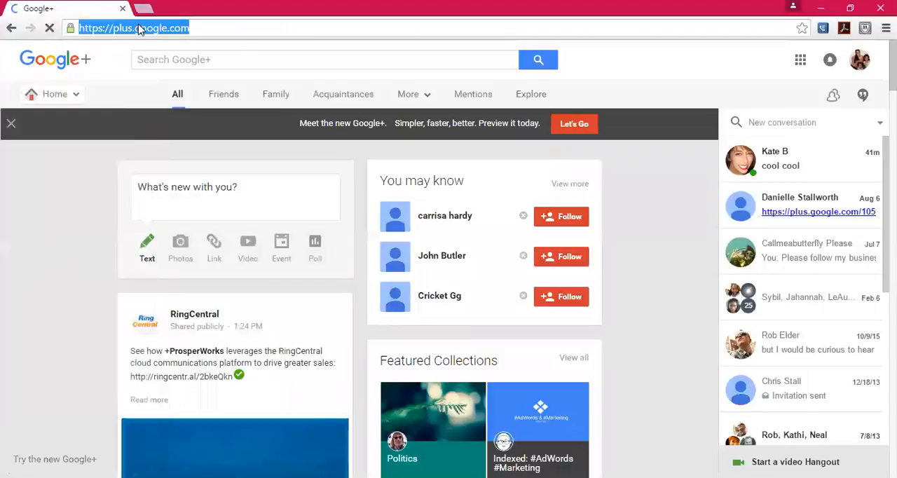
type("google.com/")
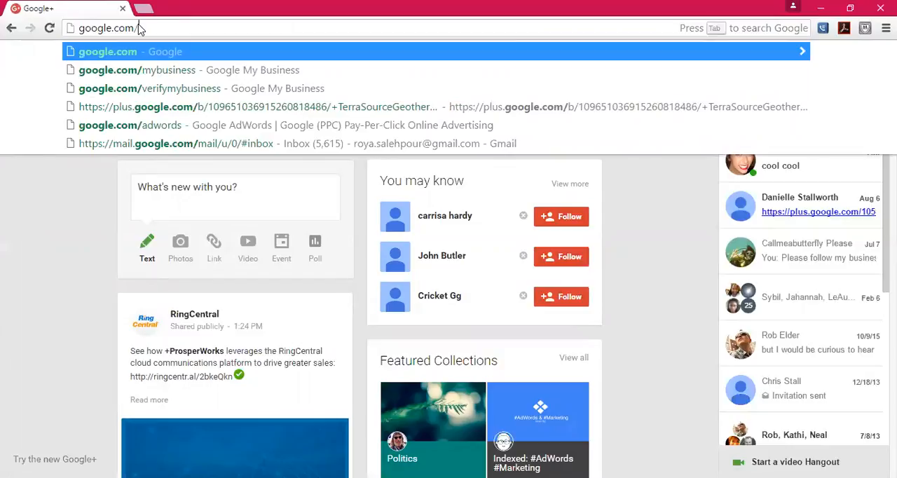
type("mybusiness")
key("Return")
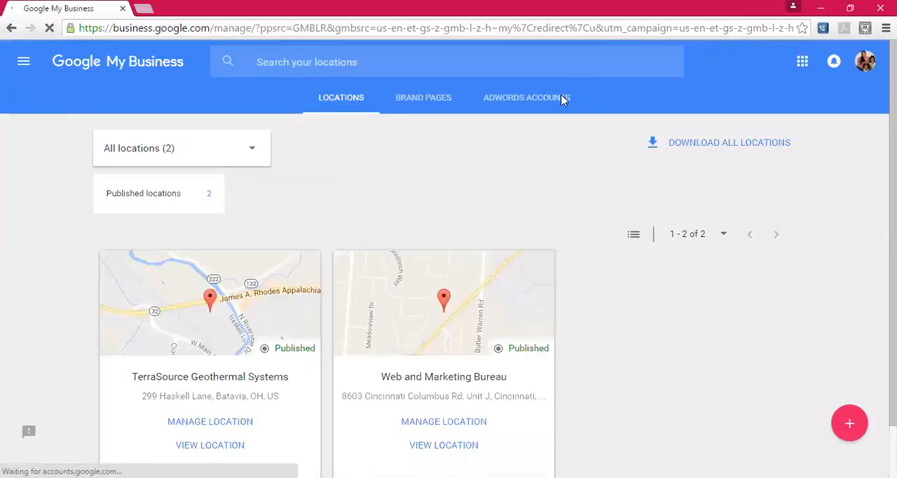
- Sign out of the Google account and reopen google.com/mybusiness
left_click(867, 62)
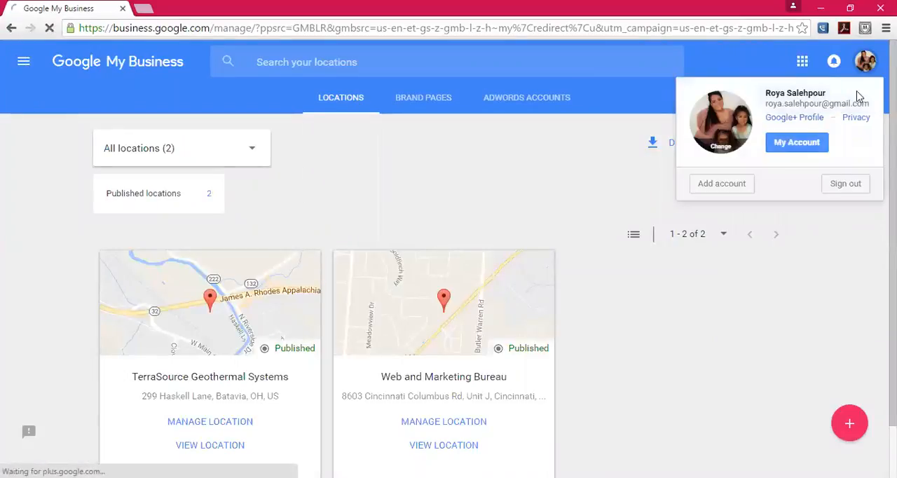
left_click(843, 189)
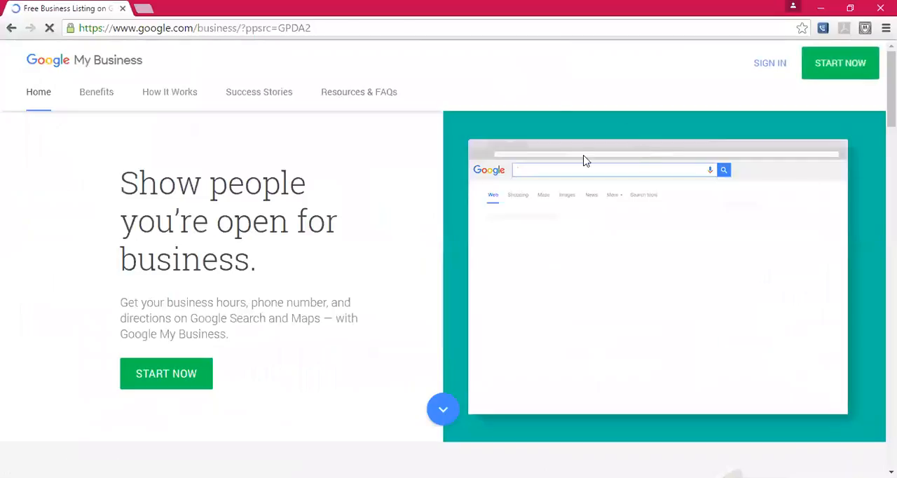
left_click(154, 31)
type("google.com/")
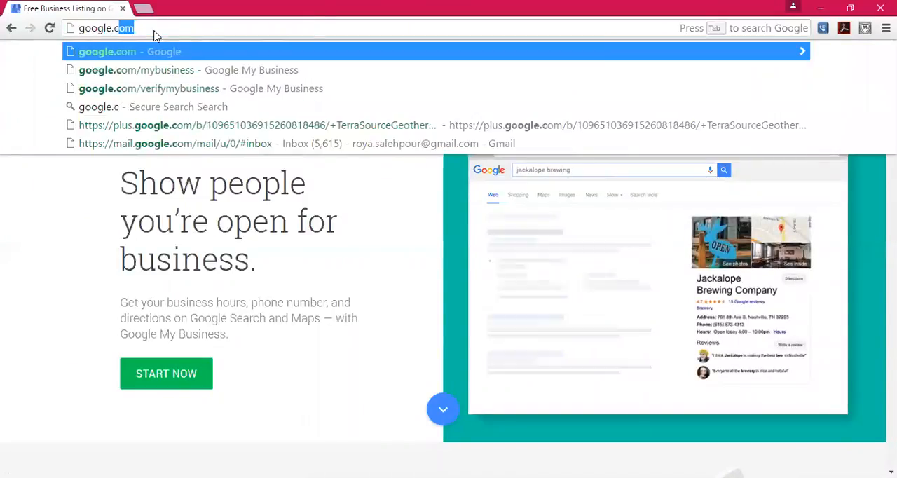
type("mybusiness")
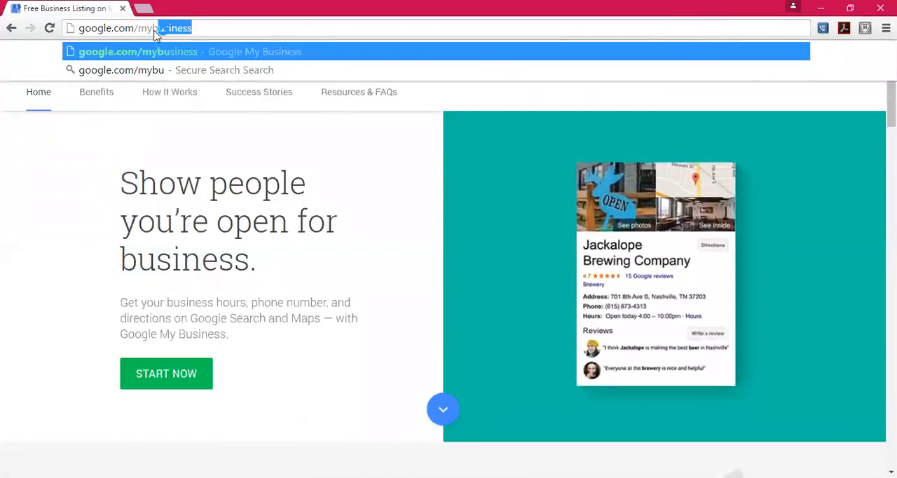
key("Return")
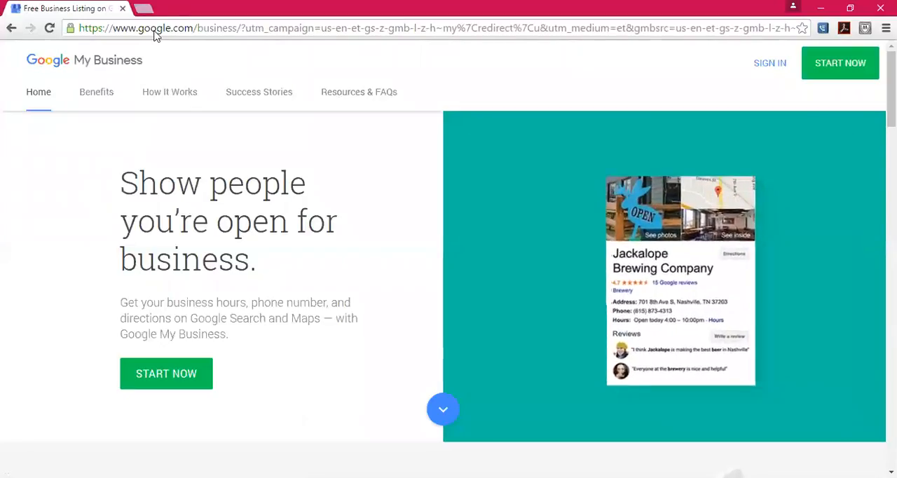
- Start adding a business and sign in with the first listed Google account using its saved password
left_click(187, 377)
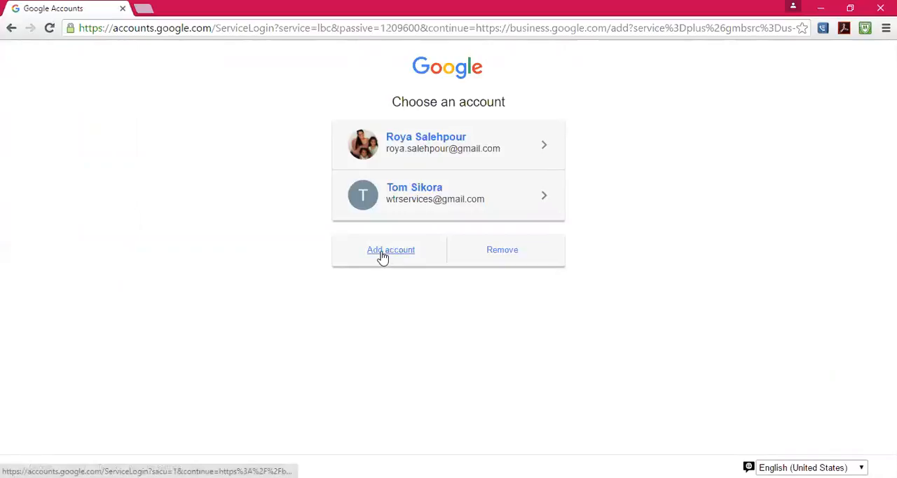
left_click(437, 145)
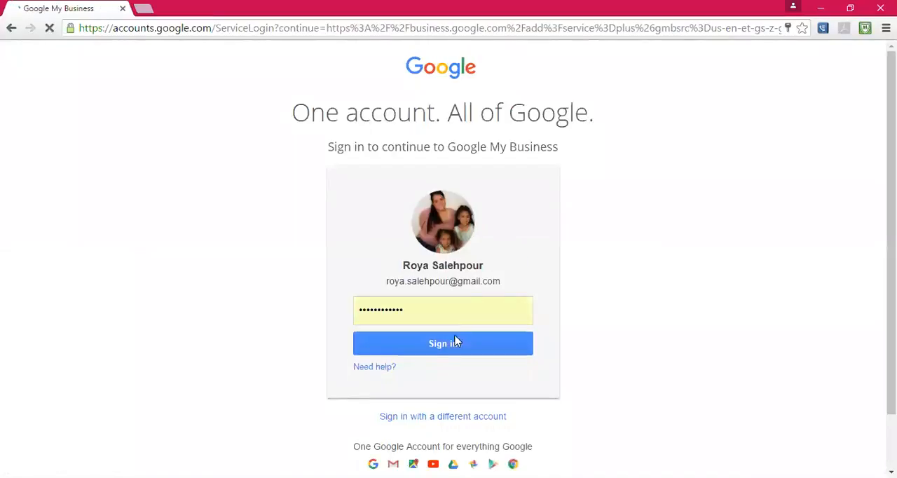
left_click(452, 353)
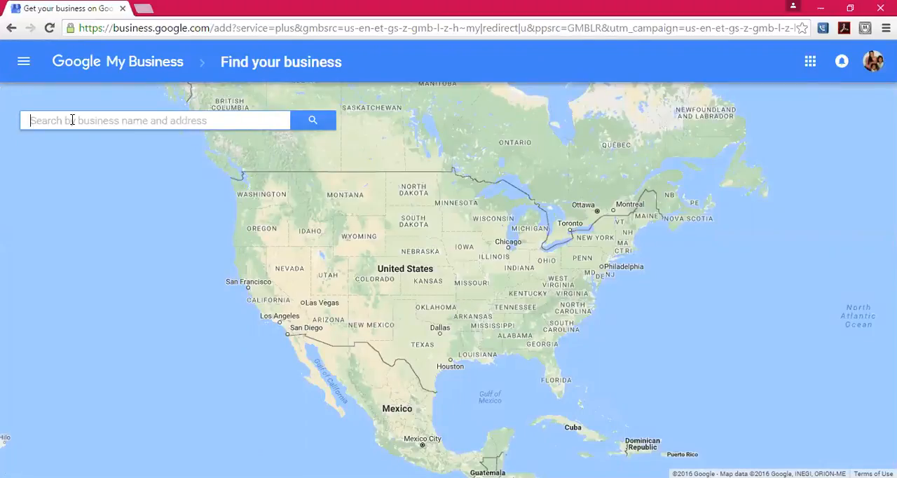
- Search the business finder for "Web and Marketing Bureau of Mahoning Valley"
type("We")
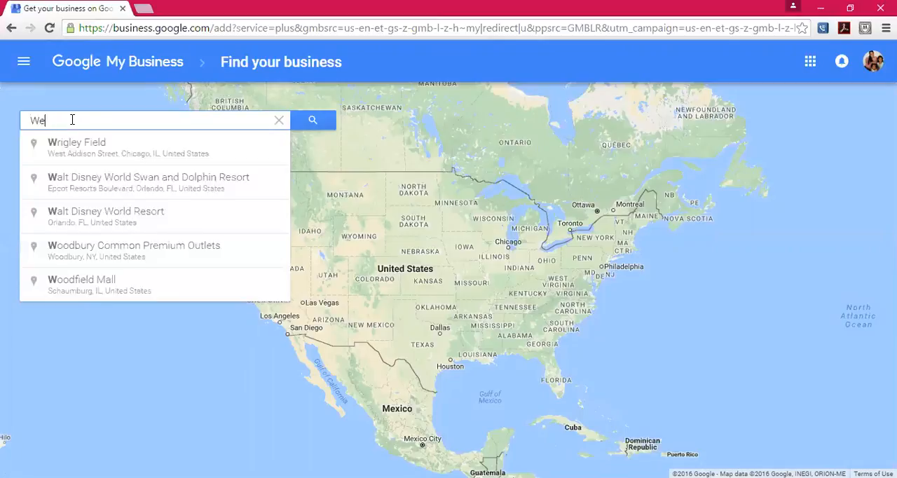
type("b and Marki")
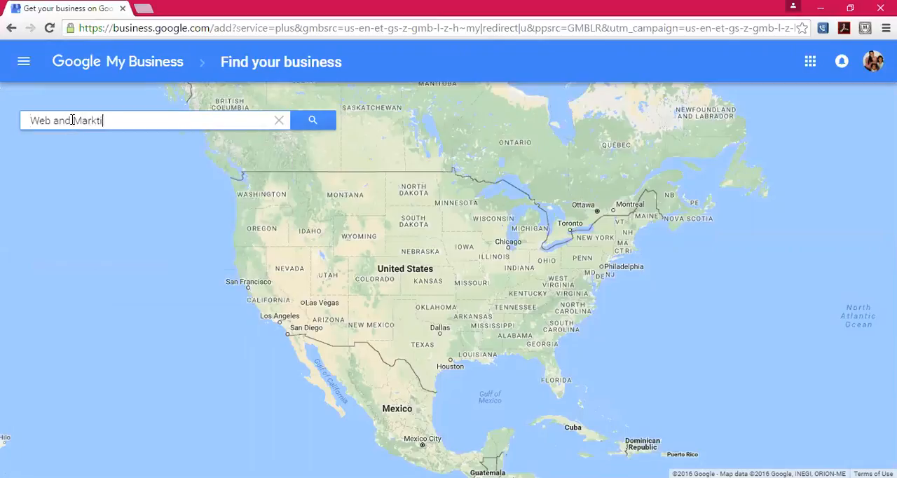
key("BackSpace")
type("eting b")
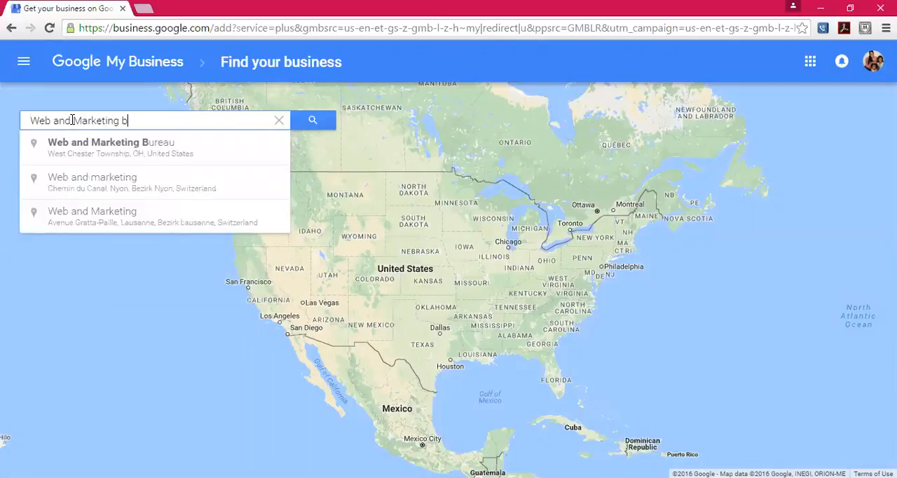
key("BackSpace")
type("Burea")
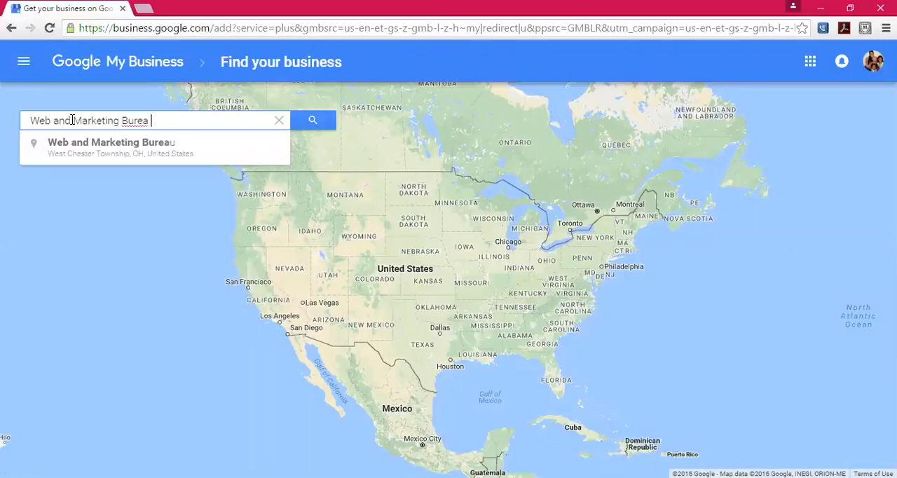
key("BackSpace")
type("u of Mahoning Valley")
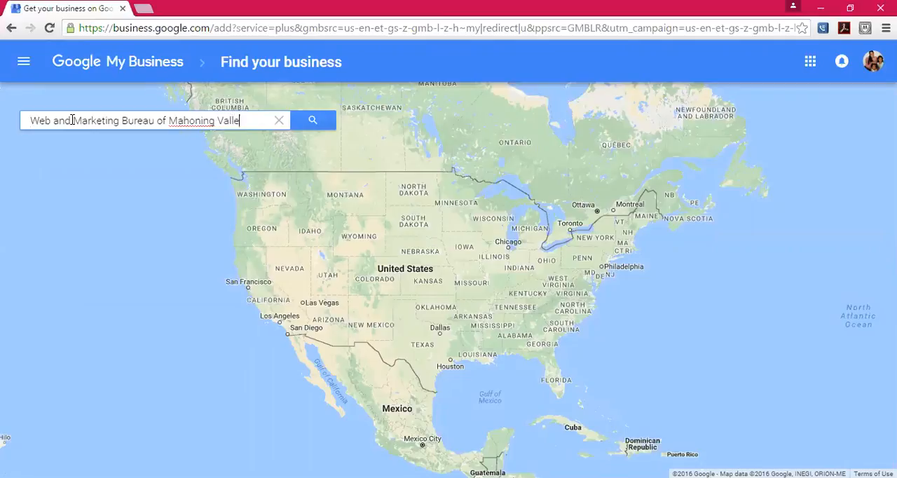
right_click(190, 120)
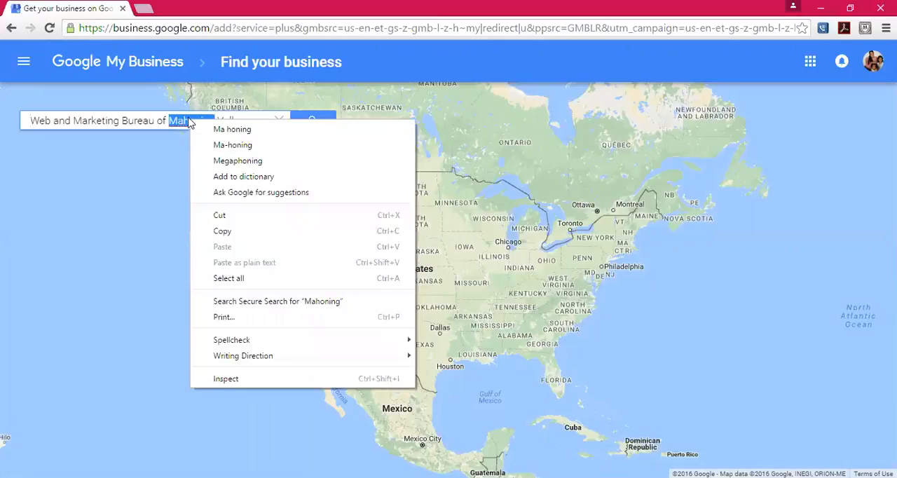
left_click(189, 120)
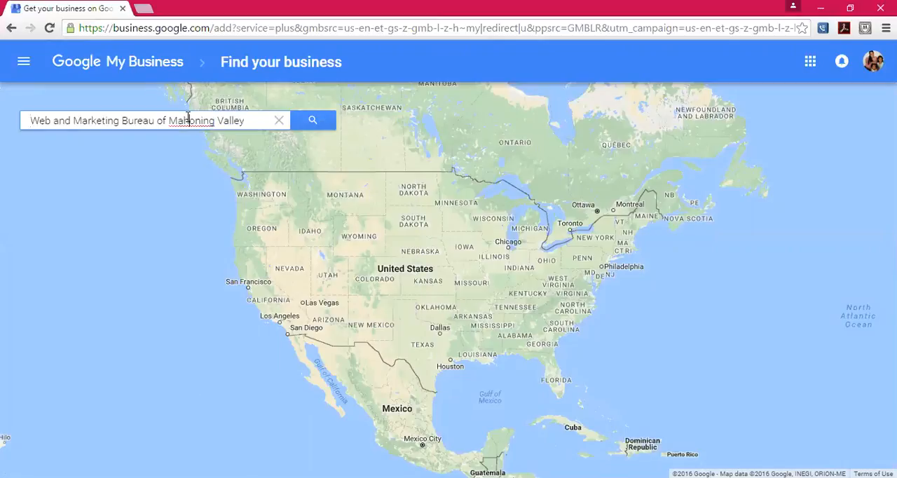
left_click(313, 122)
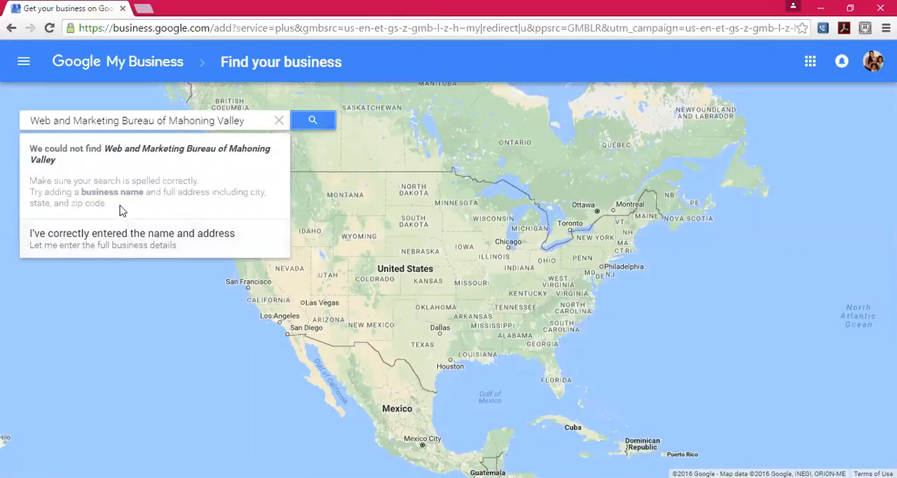
- Choose to enter the full business details and set the business name to "Web and Marketing Bureau of Mahoning Valley"
left_click(123, 242)
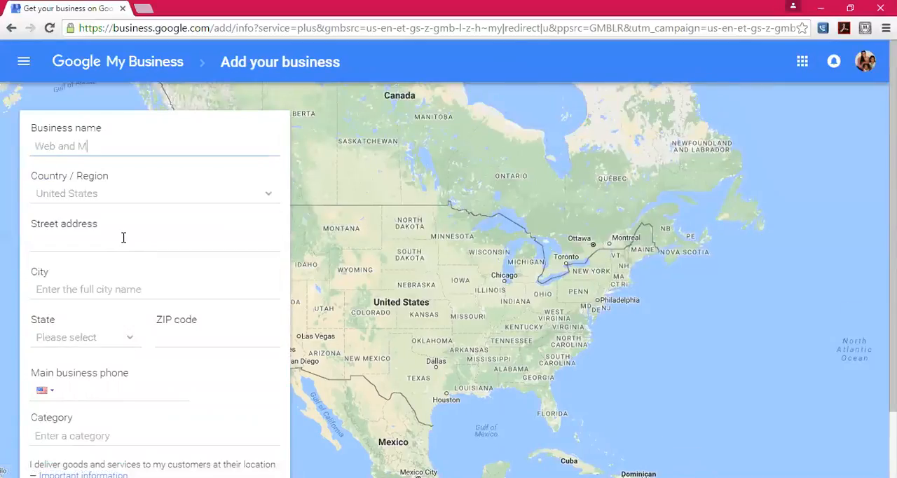
type("ng")
key("BackSpace")
key("BackSpace")
key("BackSpace")
type("Mahoning Valley")
key("Tab")
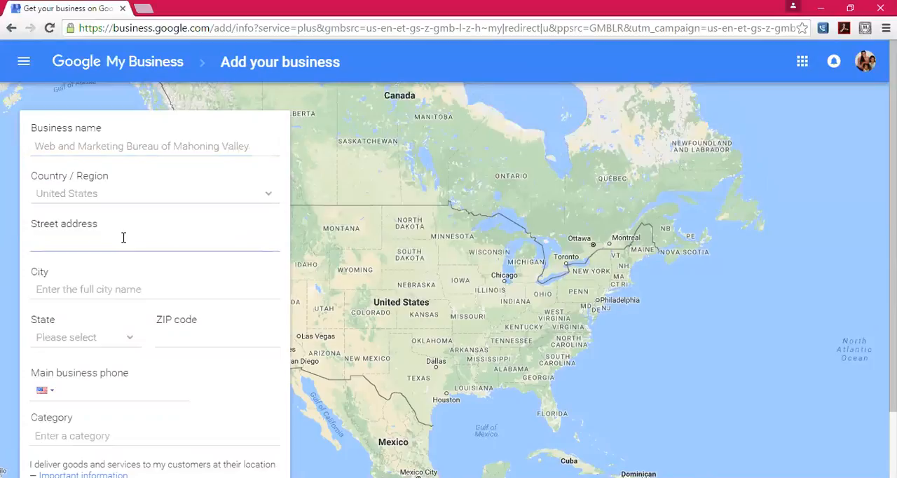
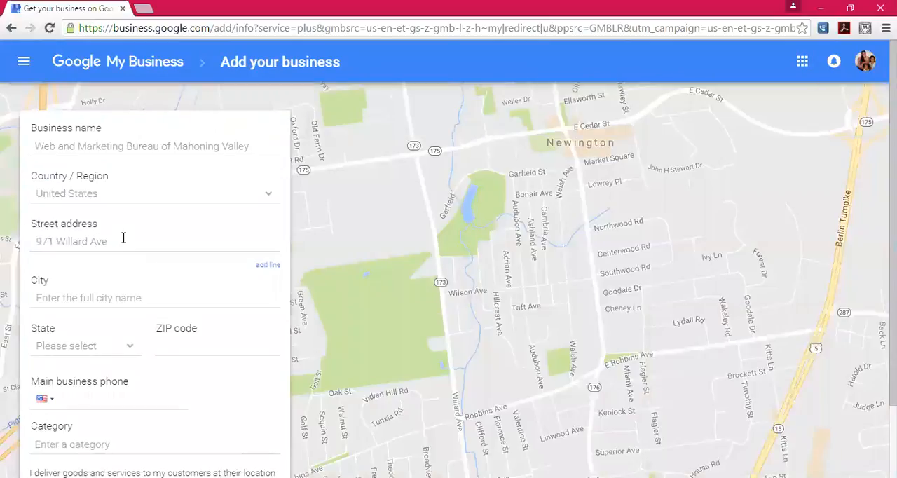
- Fill in the business's street address, city, state and ZIP code
left_click(120, 301)
type("Warren")
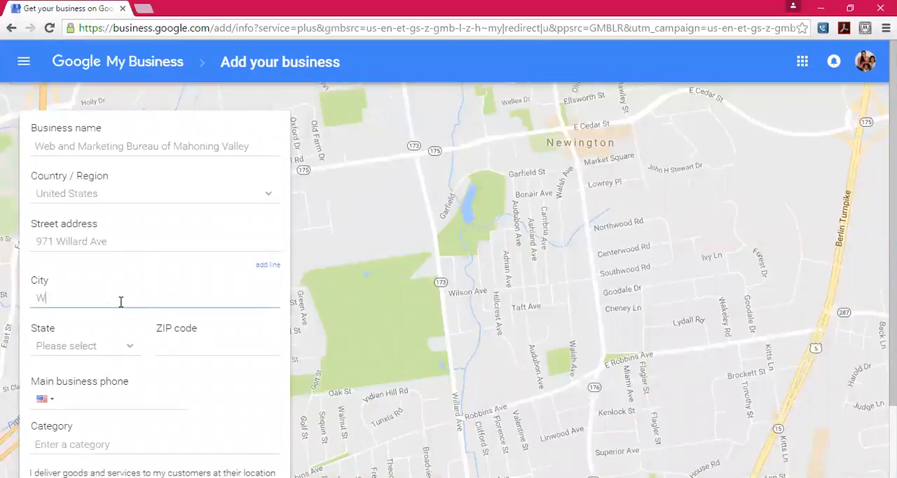
key("Tab")
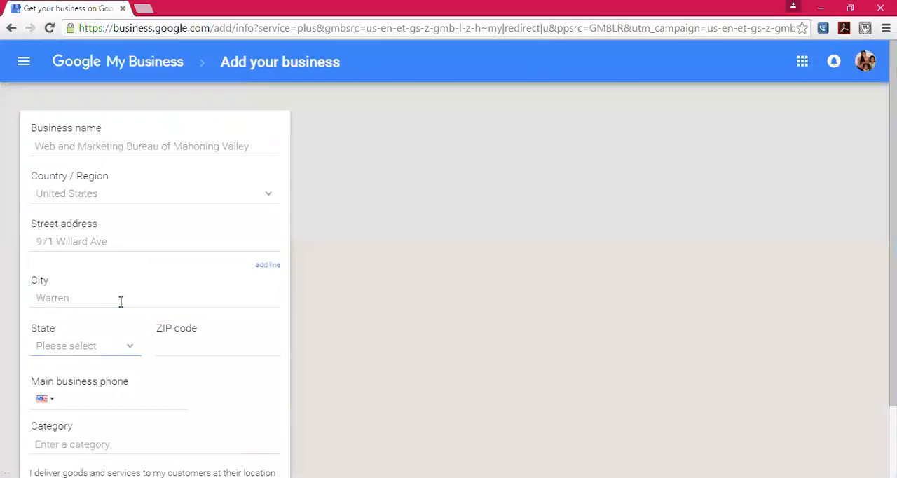
key("o")
key("Tab")
type("44484")
- Enter the main business phone number
key("Tab")
key("Tab")
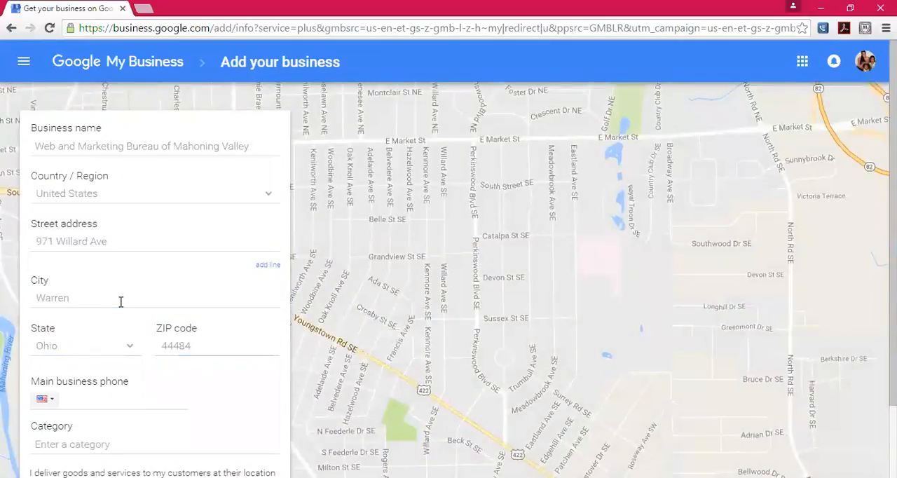
type("5")
key("BackSpace")
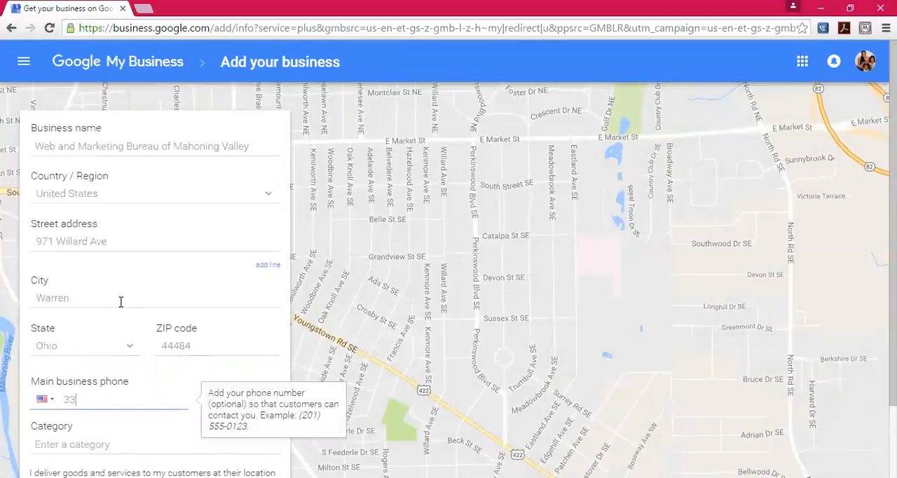
key("Tab")
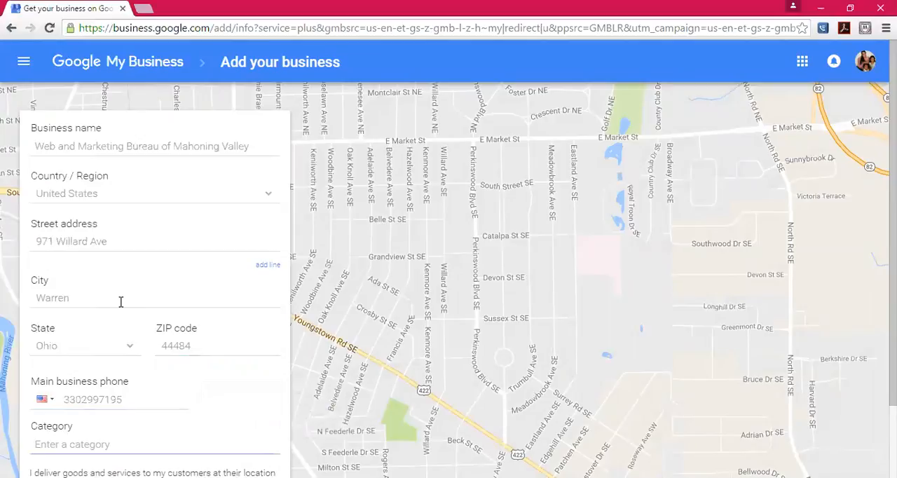
- Search the business categories for "Web des" and set the category to Website Designer
type("Web")
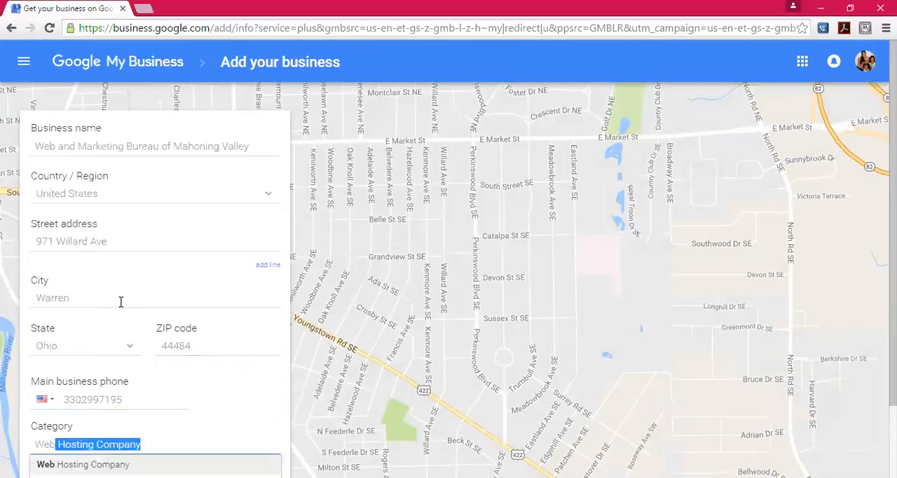
type(" des")
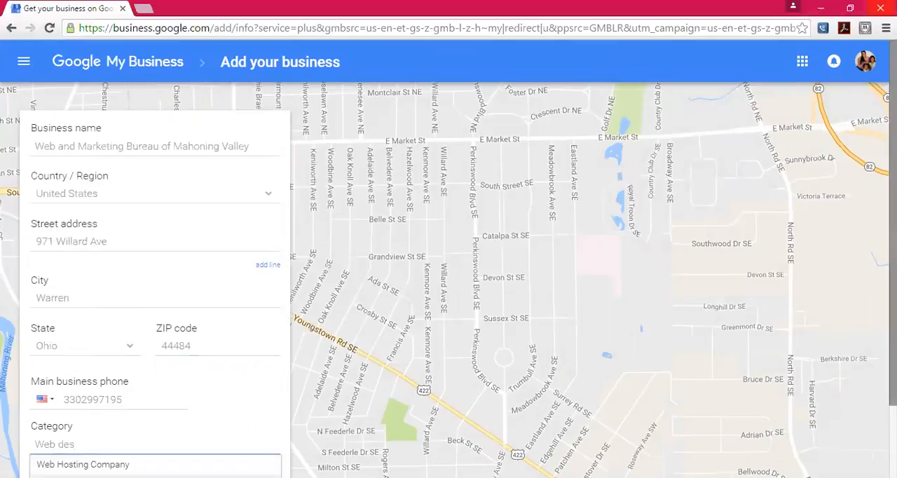
key("Down")
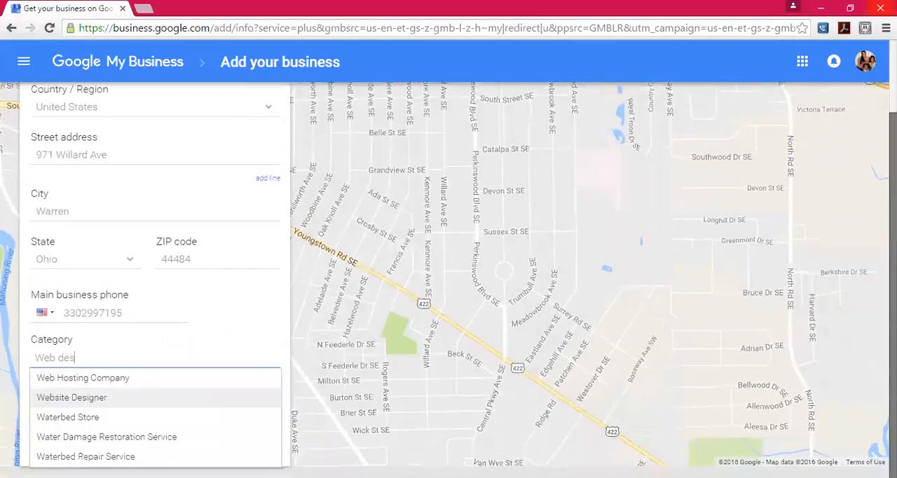
left_click(147, 402)
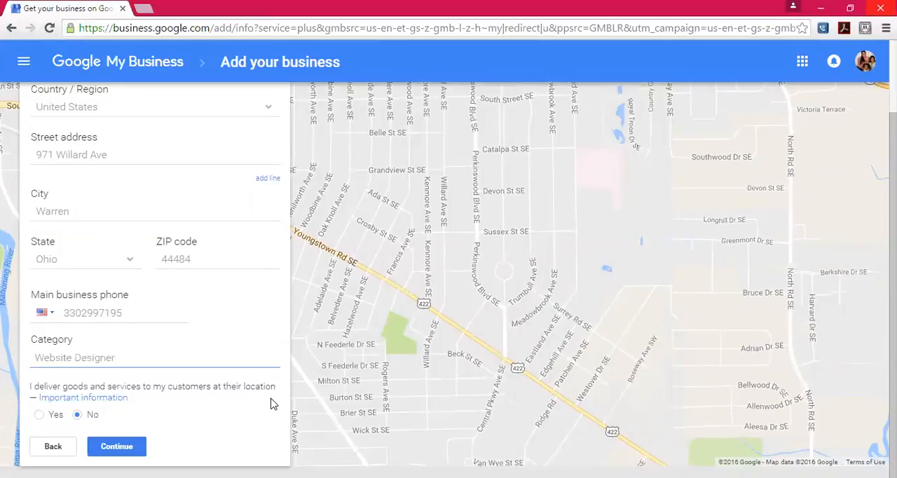
- Set the option for delivering goods and services at the customers' location to No and submit the business details
left_click(39, 415)
left_click(76, 414)
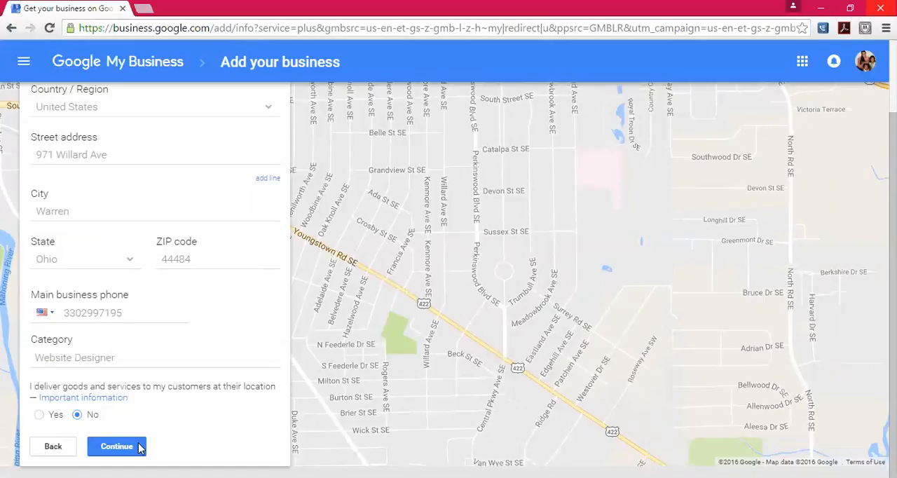
left_click(116, 447)
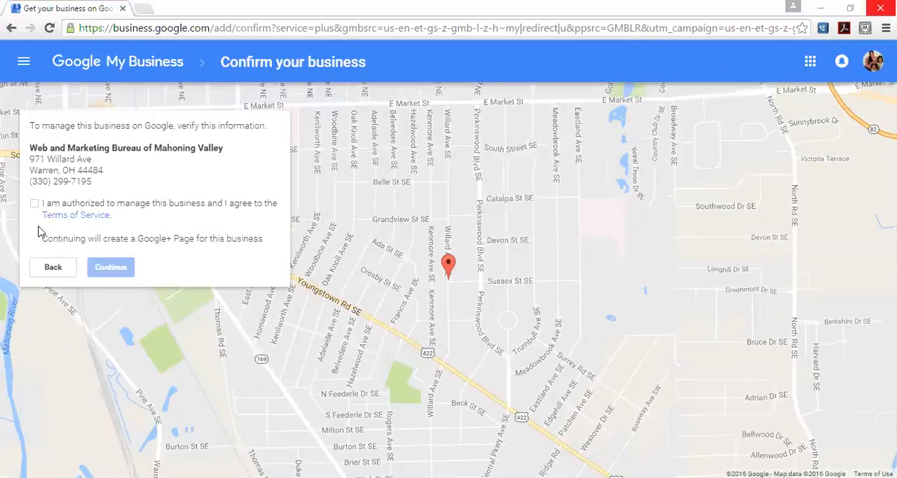
- Confirm authorization to manage the business, agreeing to the terms, and request the verification postcard by mail, entering the contact's name
left_click(34, 204)
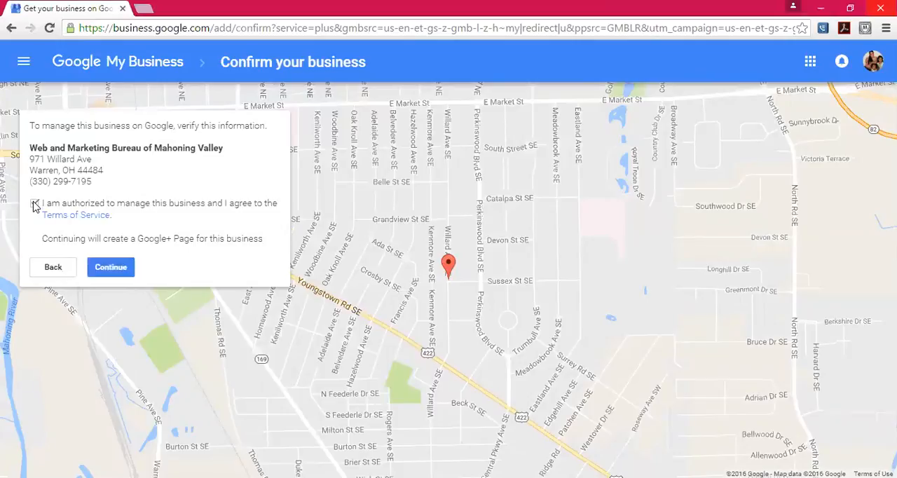
left_click(120, 269)
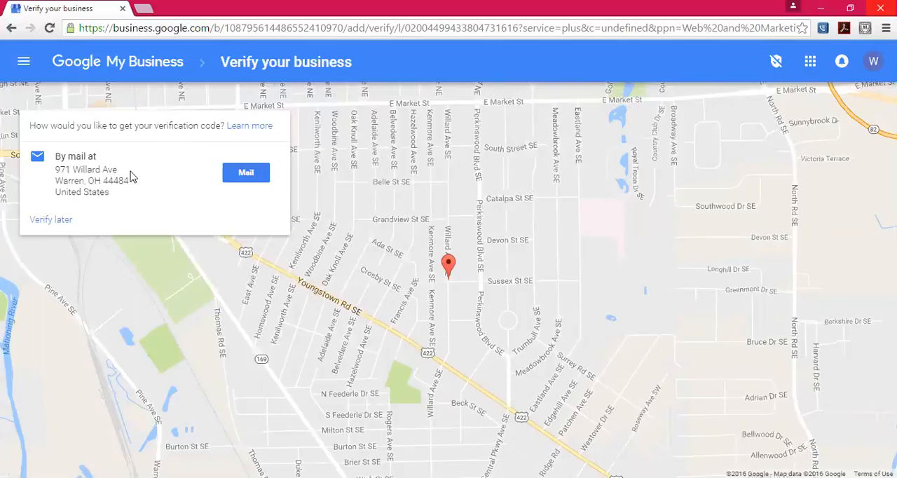
left_click(245, 173)
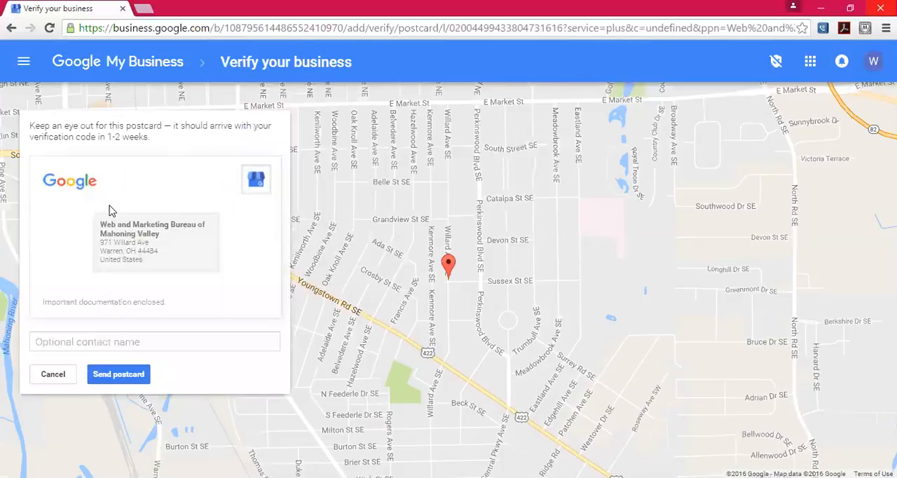
left_click(109, 343)
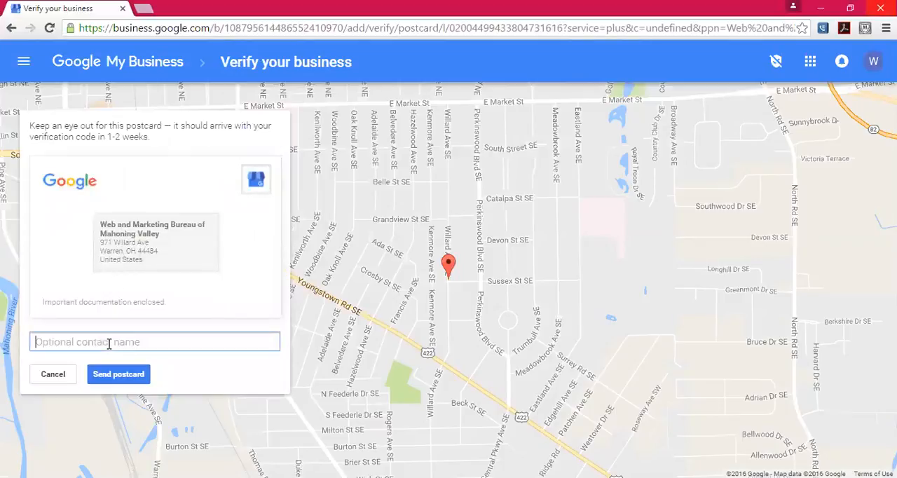
type("Roya")
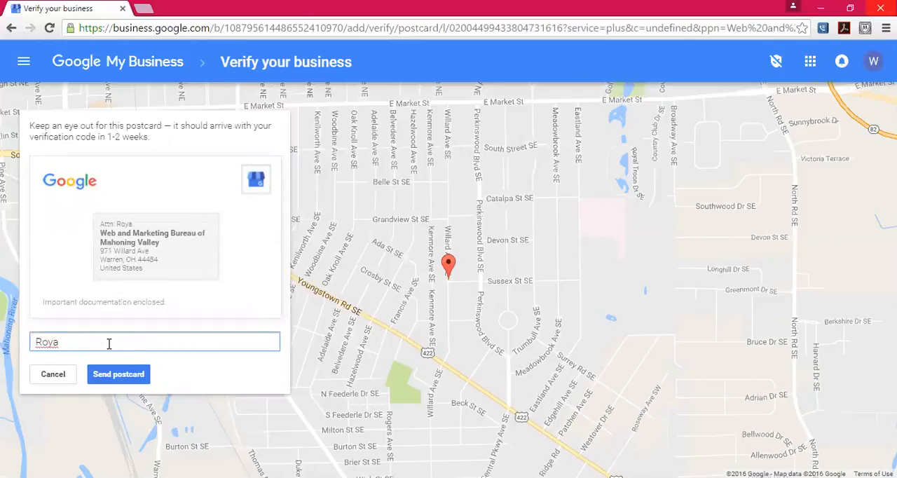
left_click(129, 377)
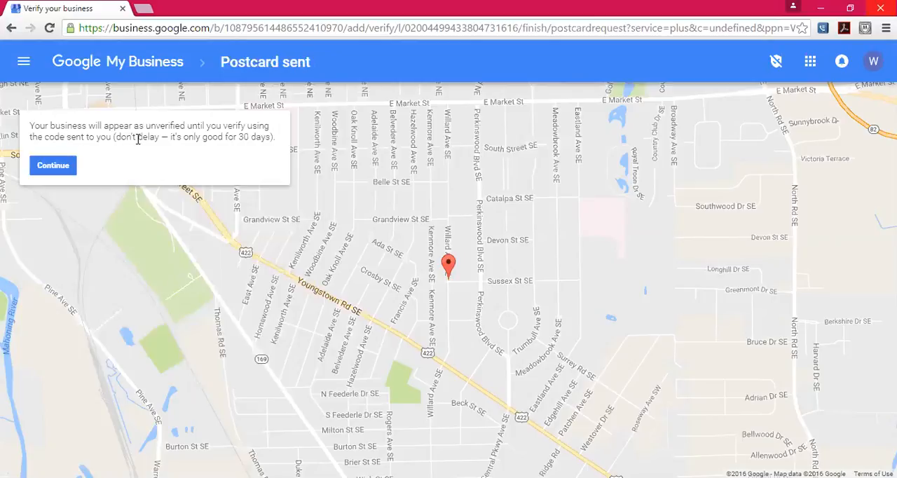
left_click(67, 168)
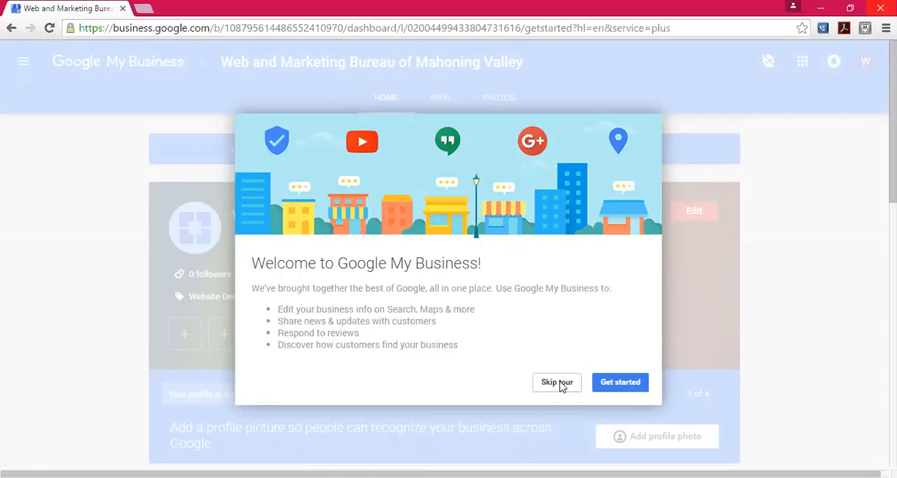
- Go through the welcome tour, viewing the business apps and profile switching, and finish it
left_click(629, 383)
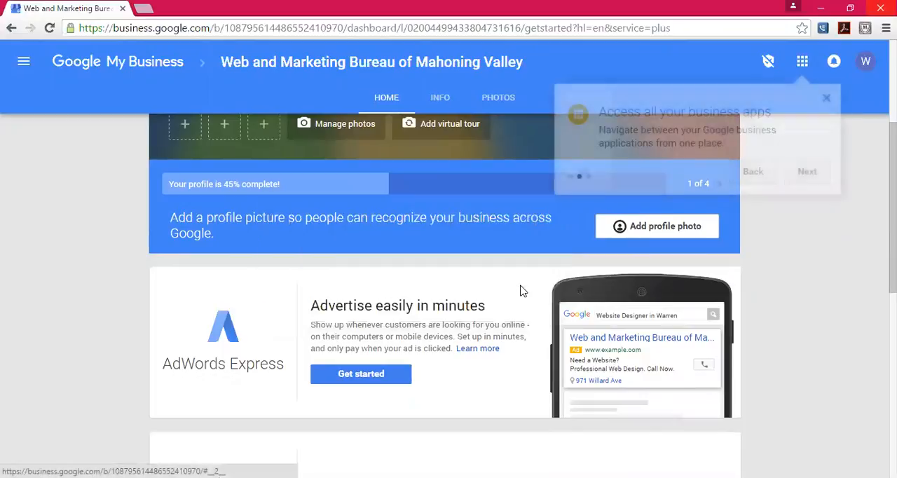
left_click(522, 295)
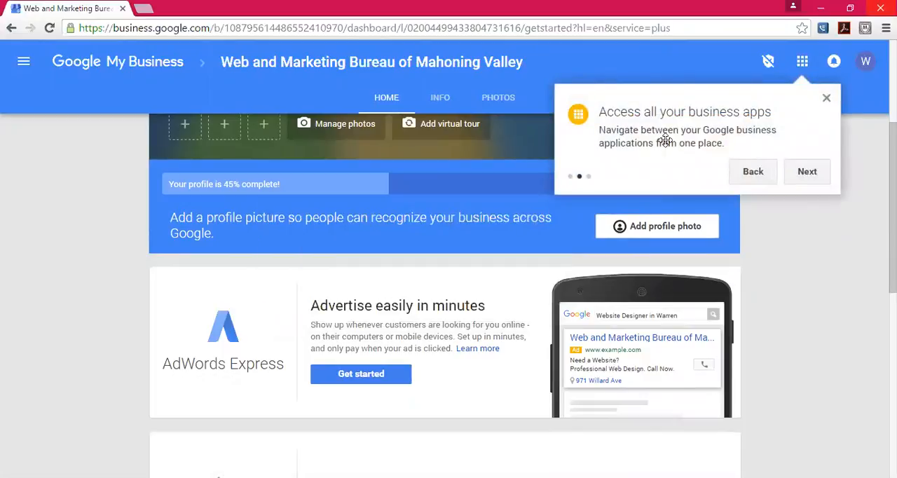
left_click(803, 63)
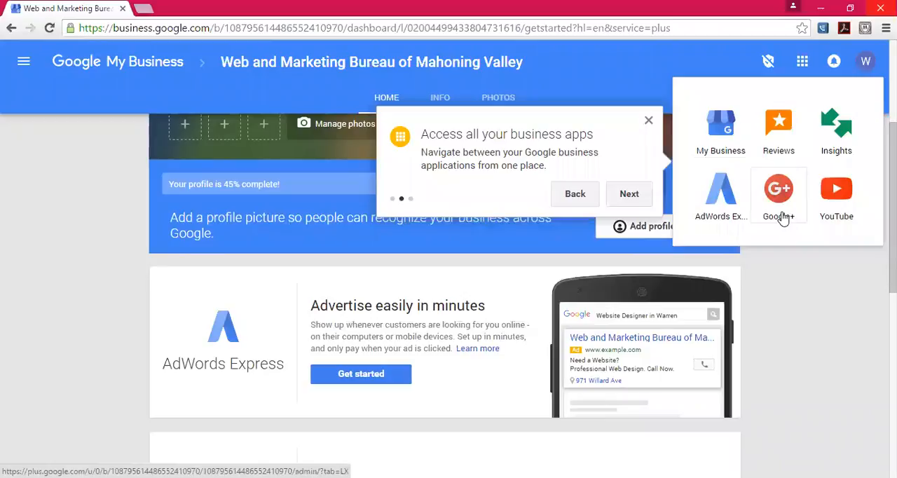
left_click(629, 194)
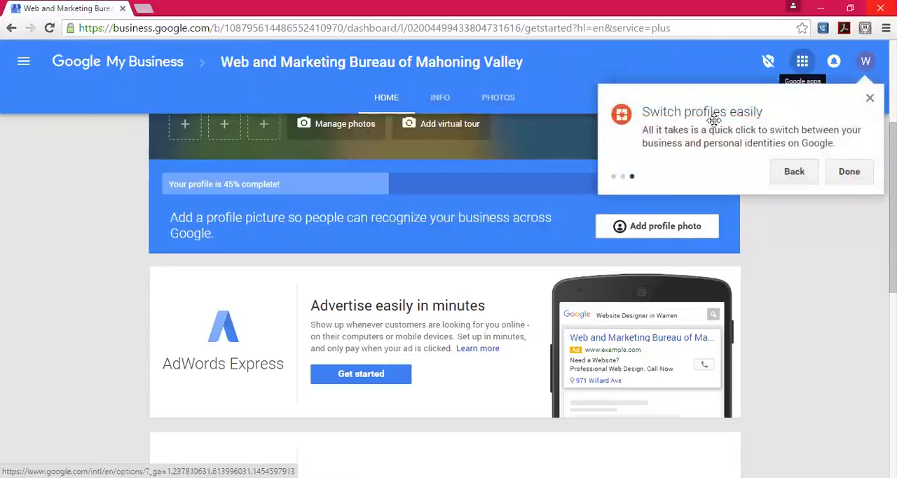
left_click(866, 63)
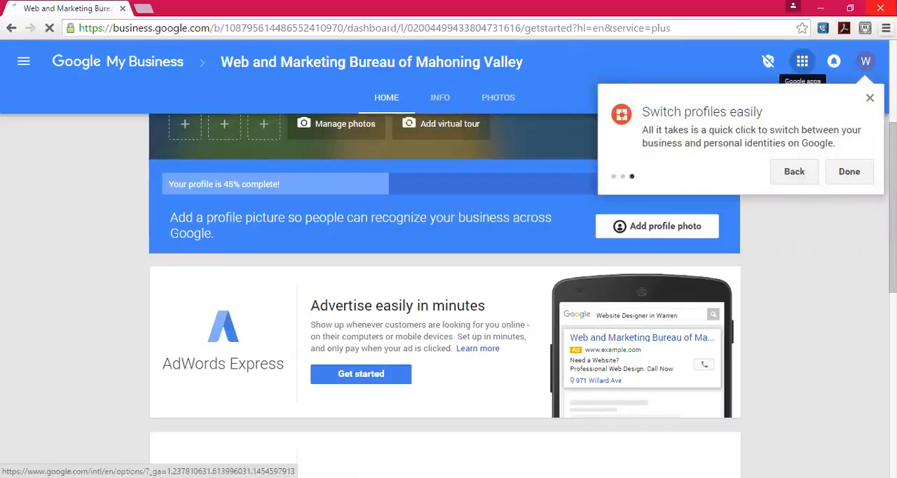
left_click(866, 61)
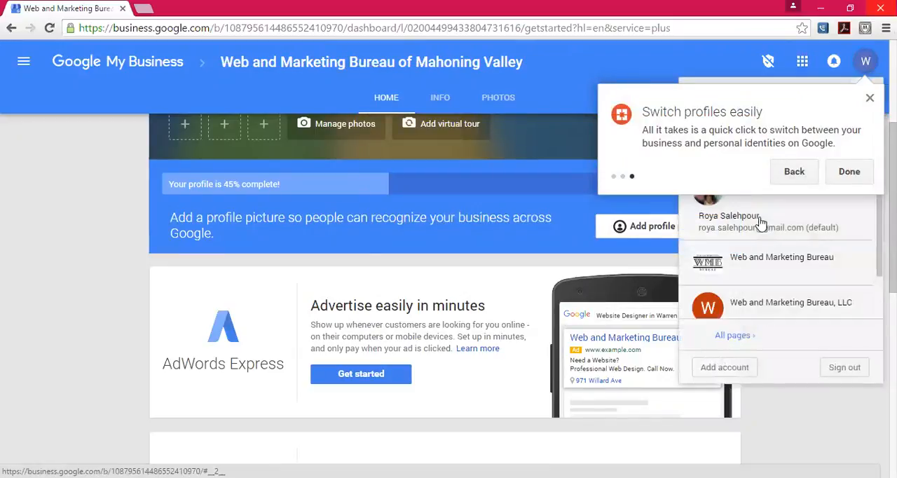
left_click(854, 176)
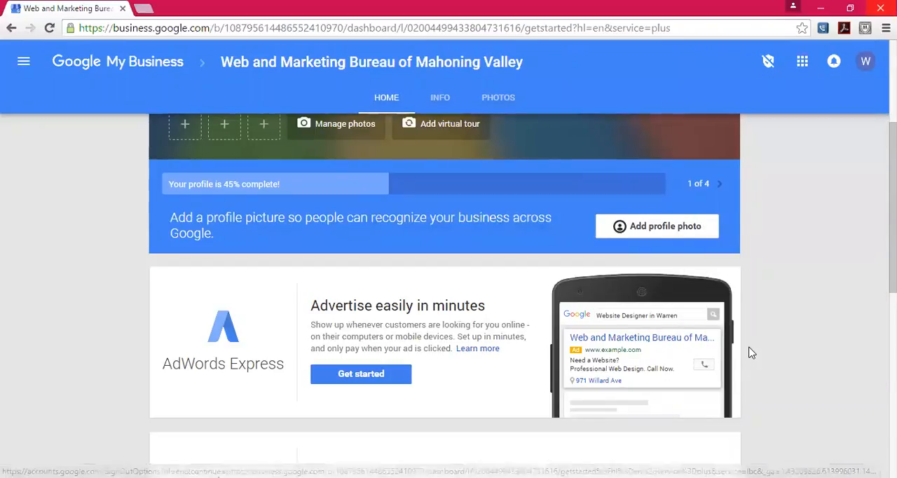
scroll(752, 353, "up", 1)
scroll(751, 353, "up", 3)
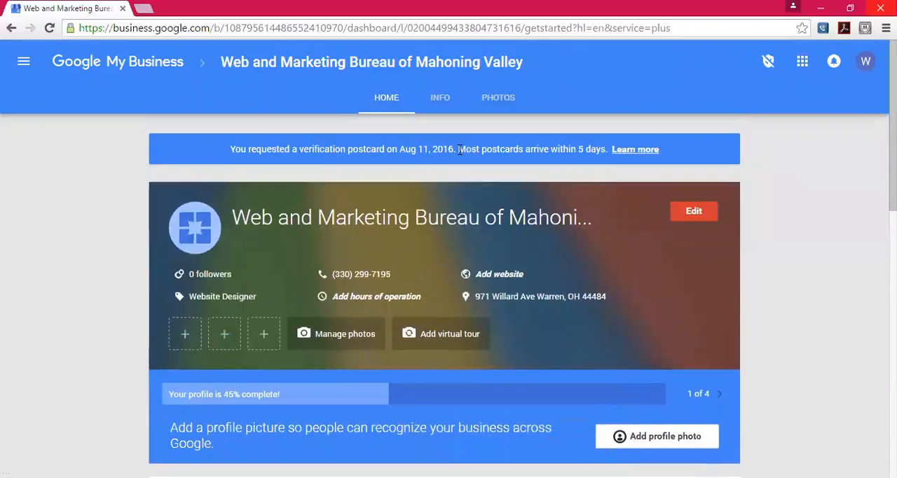
left_click(447, 100)
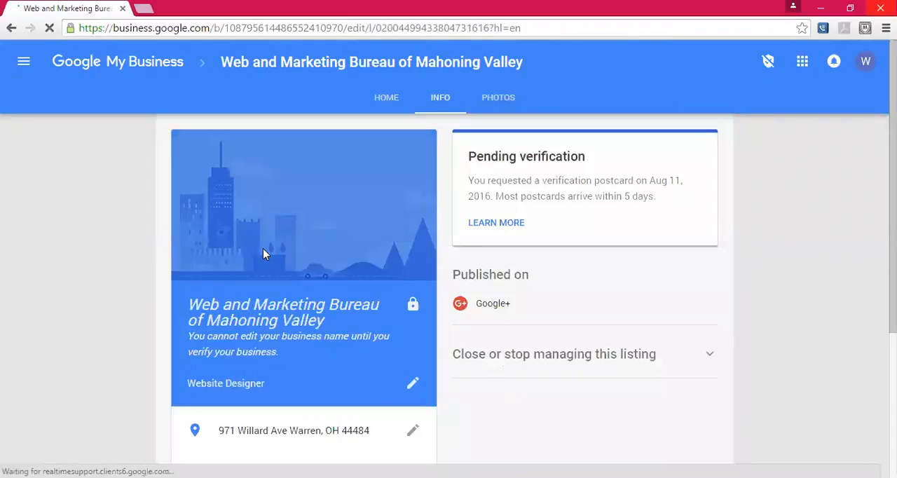
scroll(264, 251, "down", 1)
scroll(263, 248, "up", 1)
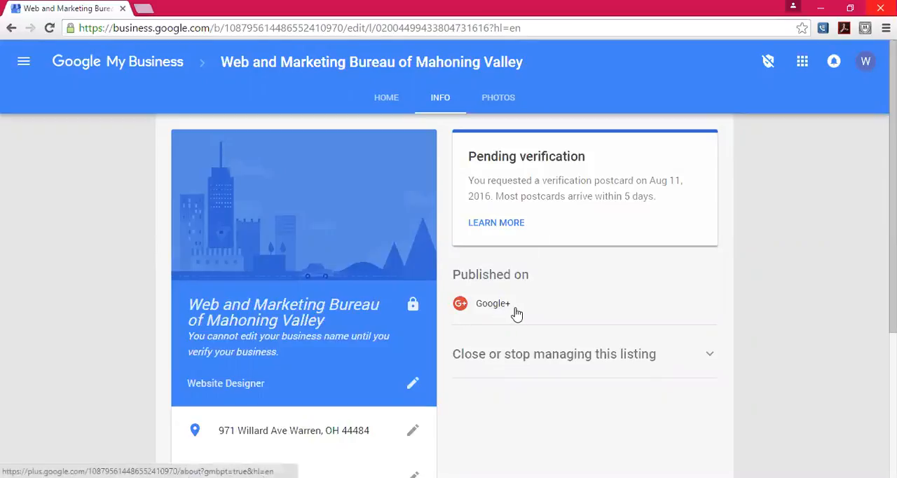
scroll(516, 313, "down", 3)
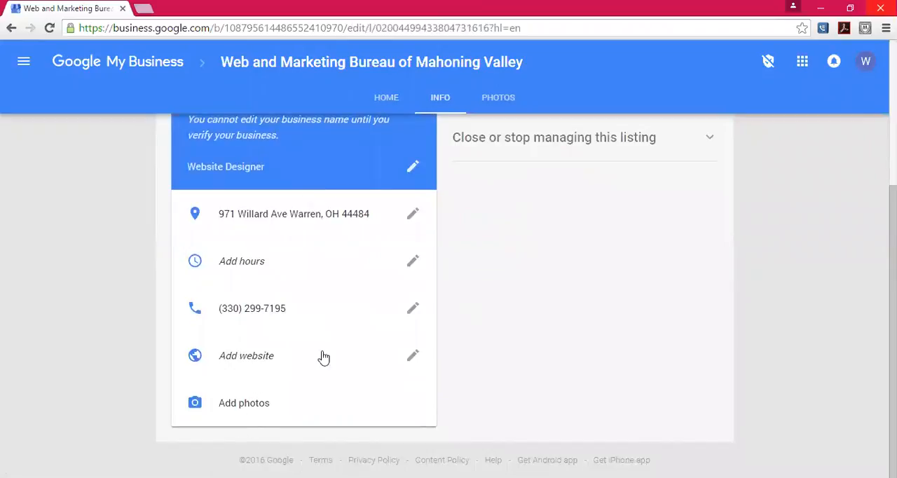
left_click(411, 357)
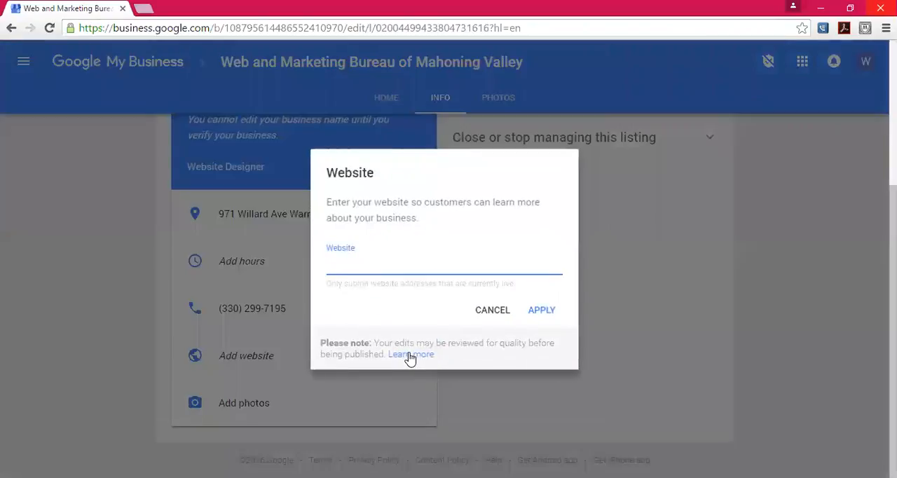
type("Ww")
key("BackSpace")
type("ww.MyW")
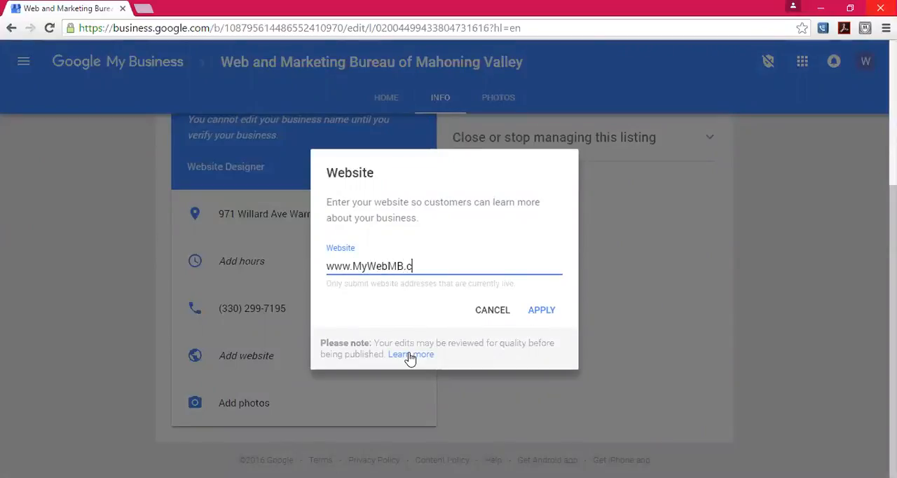
left_click(540, 312)
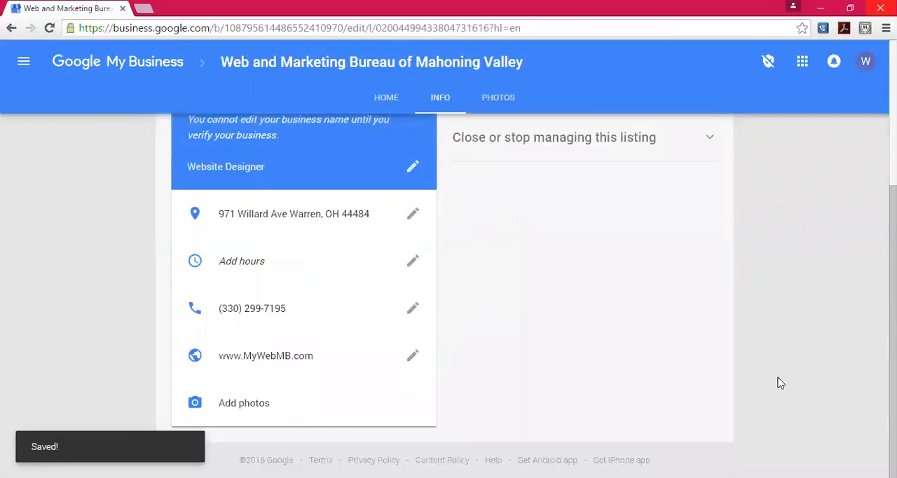
- Open the business's Google+ page from the dashboard's share-an-update option and switch to the new Google+
scroll(780, 383, "up", 3)
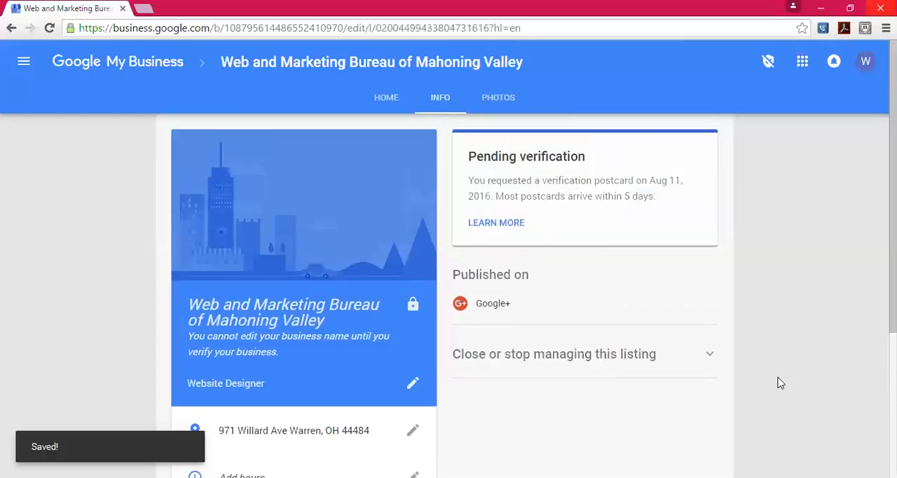
left_click(387, 105)
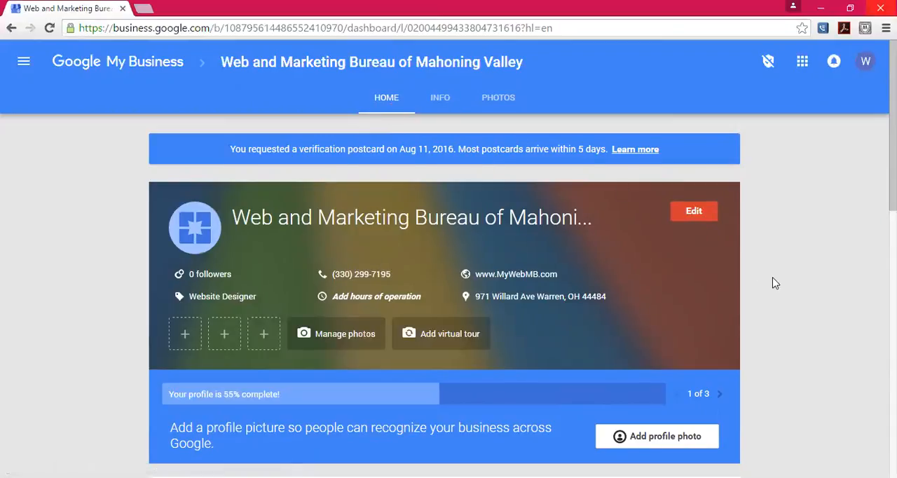
scroll(775, 282, "down", 8)
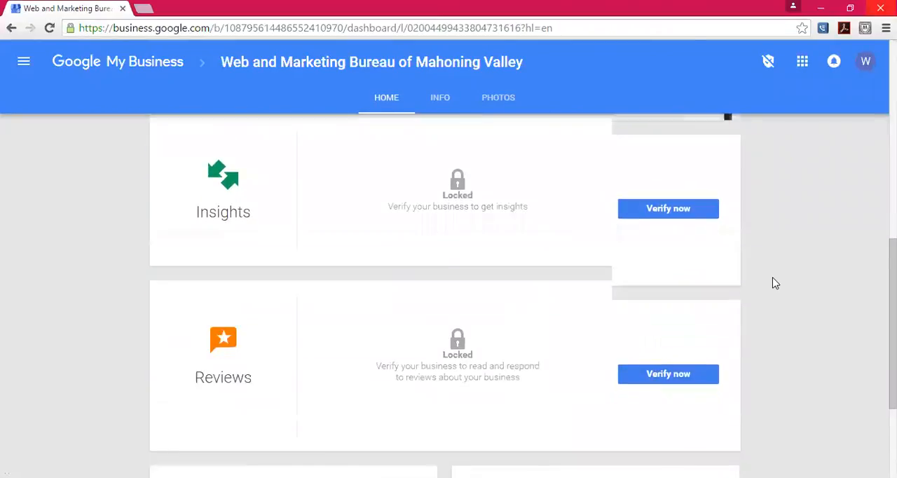
scroll(775, 282, "down", 2)
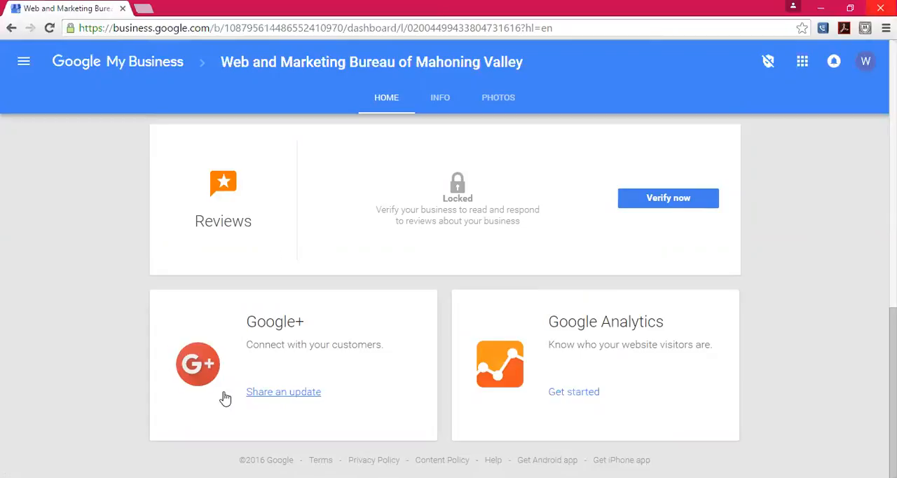
left_click(302, 393)
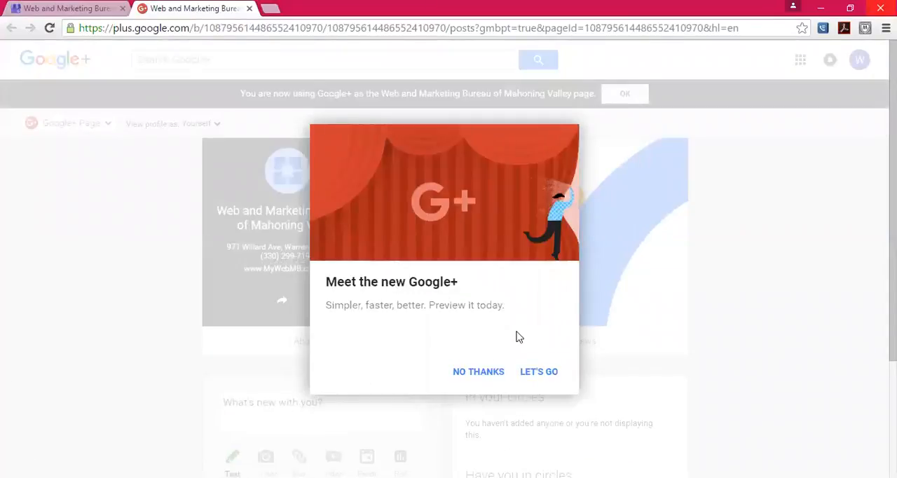
left_click(526, 376)
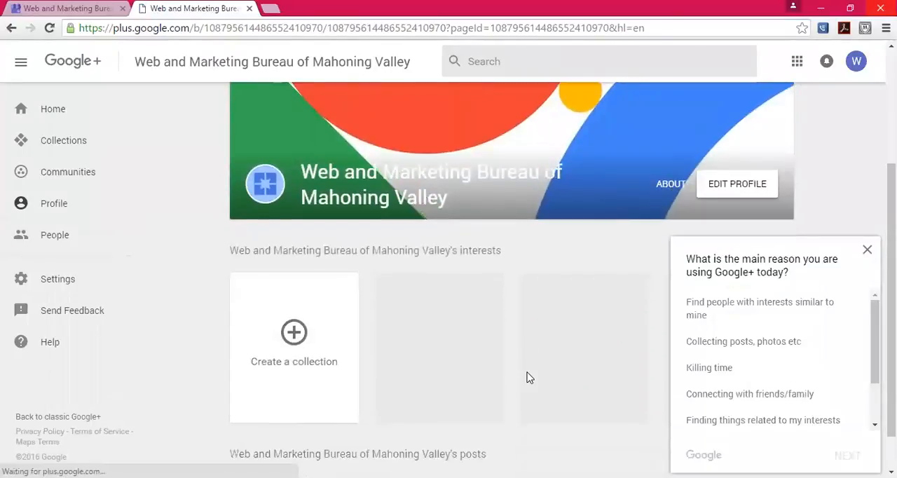
- Dismiss the usage survey and look through the page's home feed, featured collections and profile
scroll(529, 378, "down", 1)
scroll(529, 378, "up", 3)
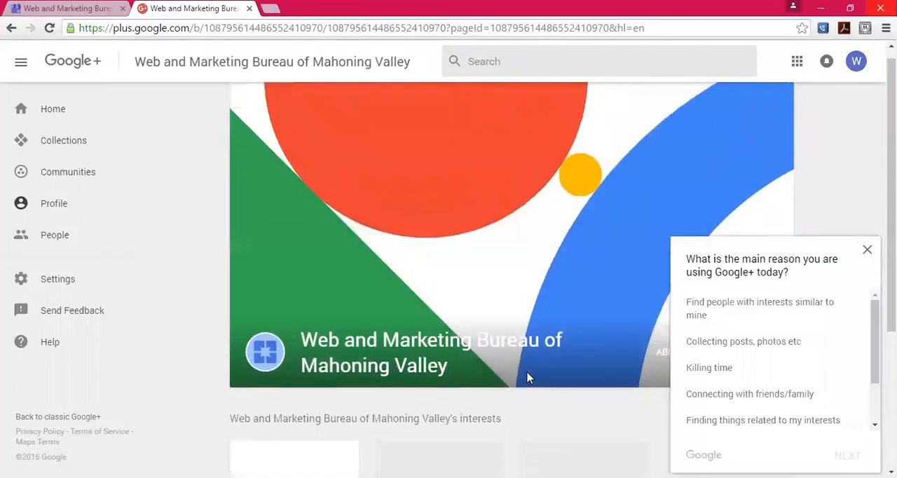
left_click(866, 248)
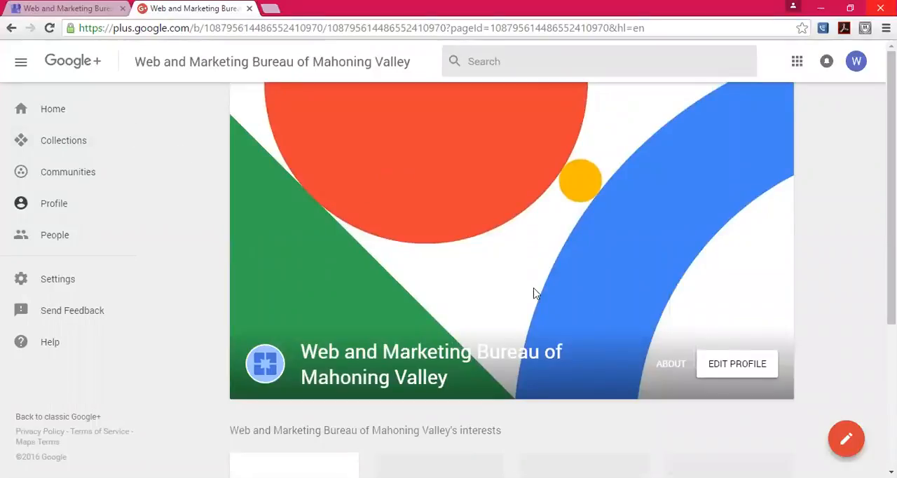
left_click(45, 110)
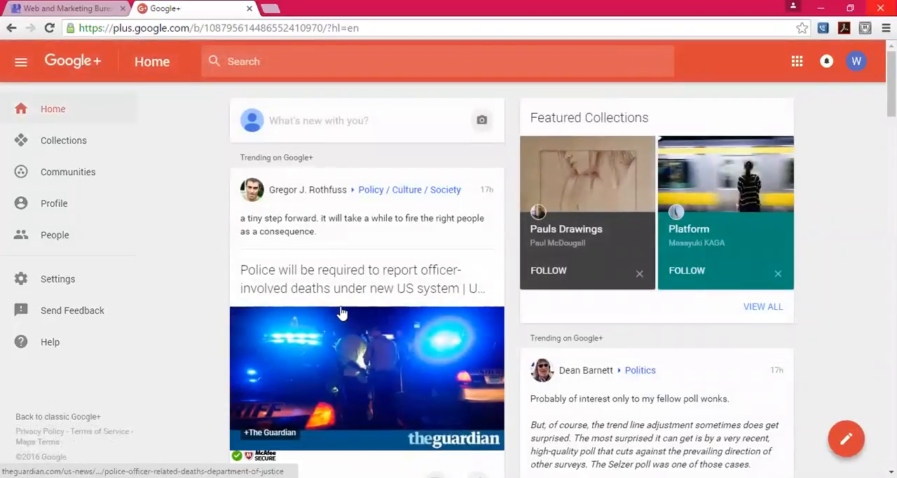
left_click(70, 145)
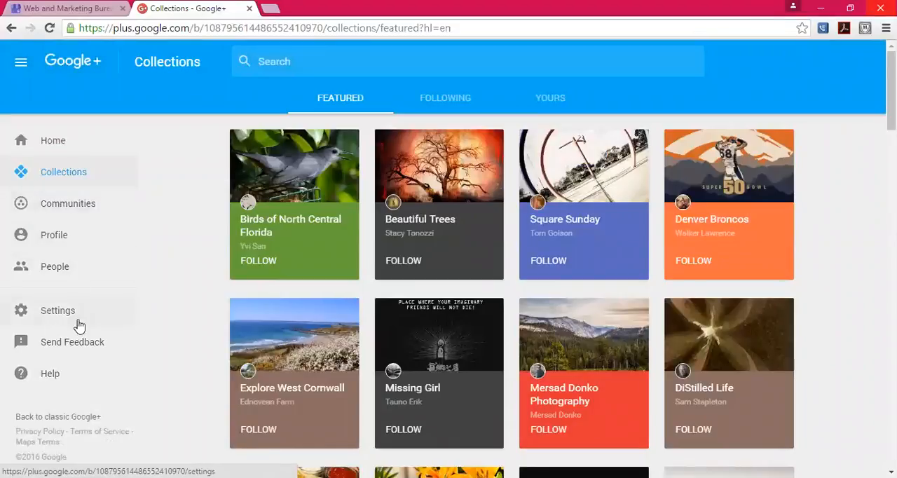
left_click(58, 239)
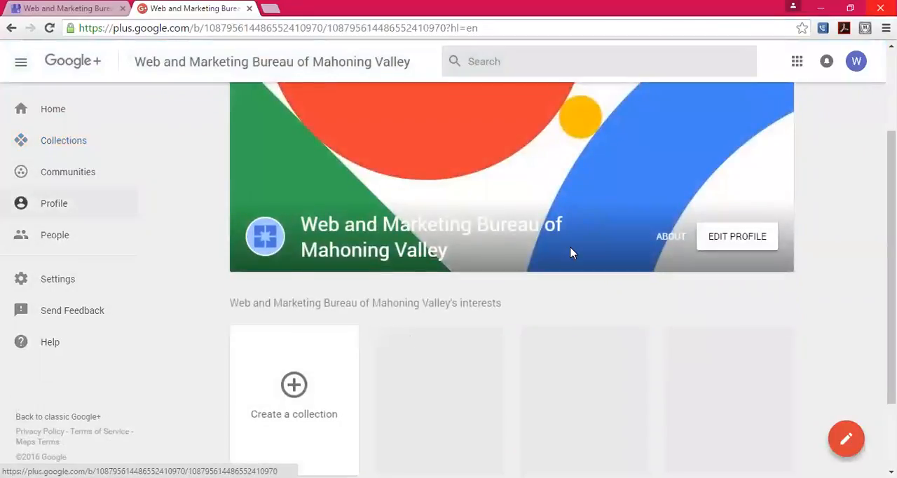
scroll(571, 253, "up", 3)
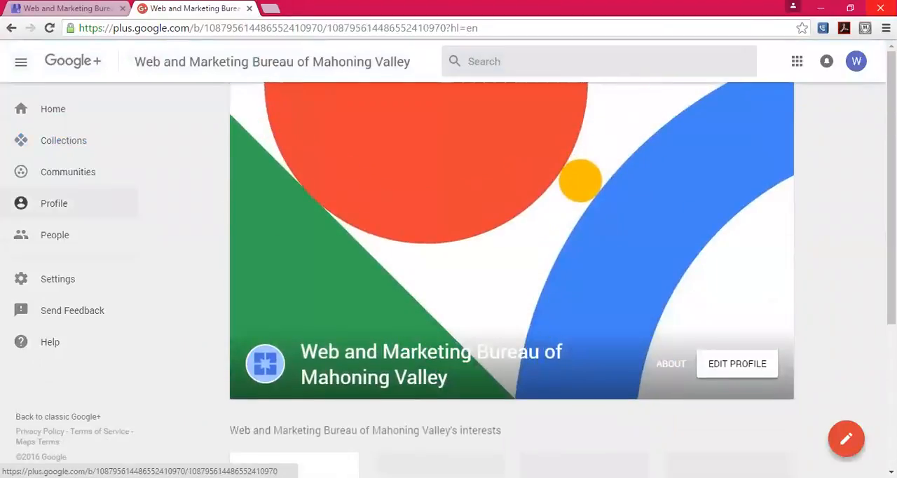
left_click(848, 445)
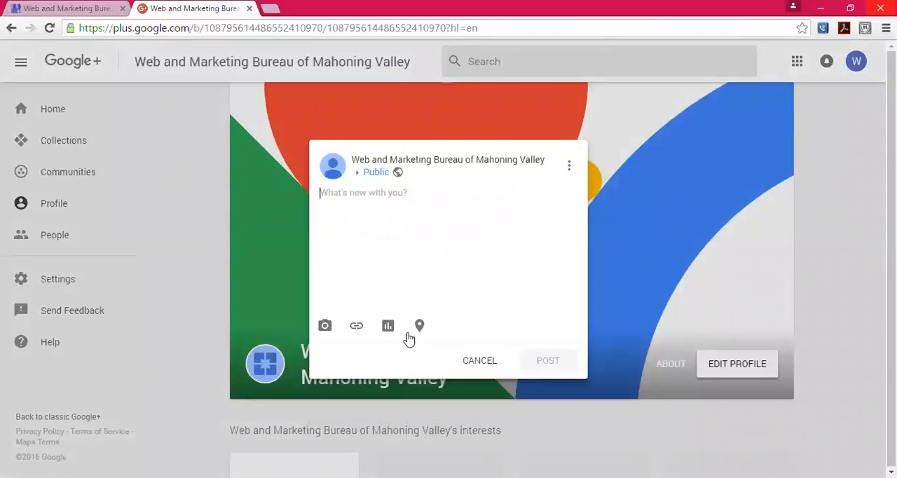
type("We are not expanding to")
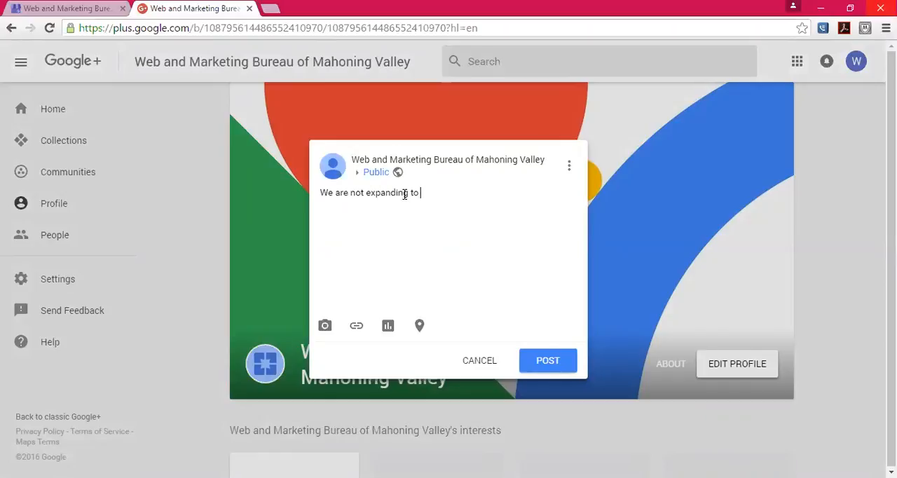
left_click(490, 362)
left_click(465, 280)
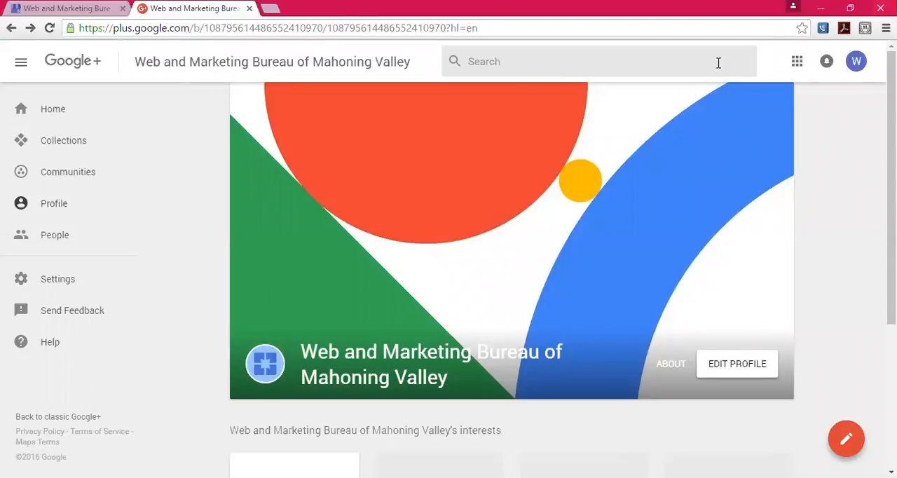
- View the list of business apps, and revisit the Google+ home feed and collections
left_click(798, 63)
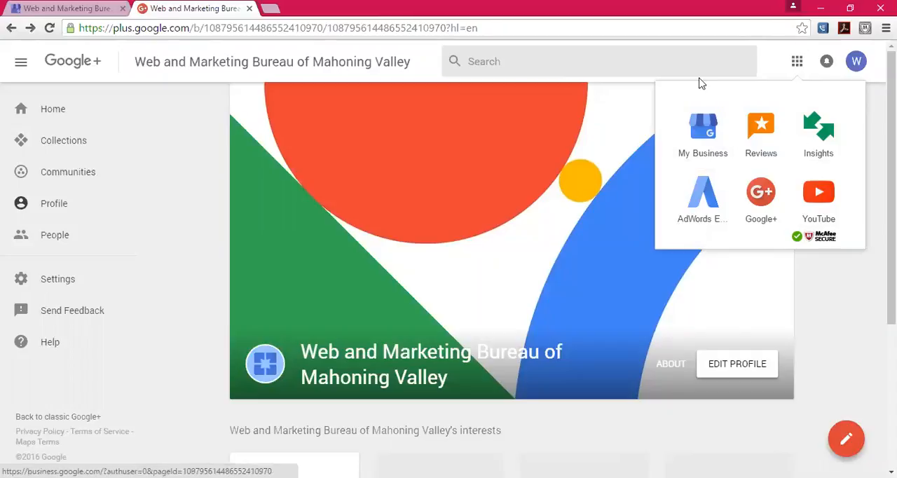
left_click(25, 67)
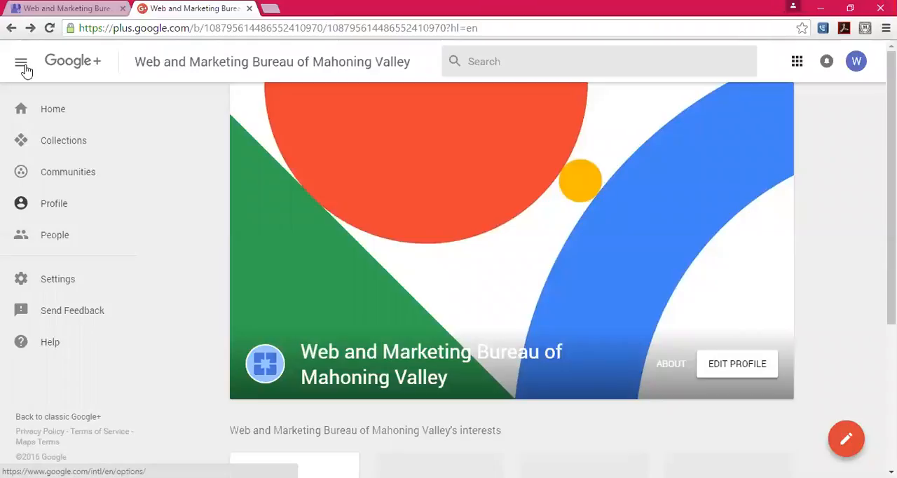
left_click(44, 120)
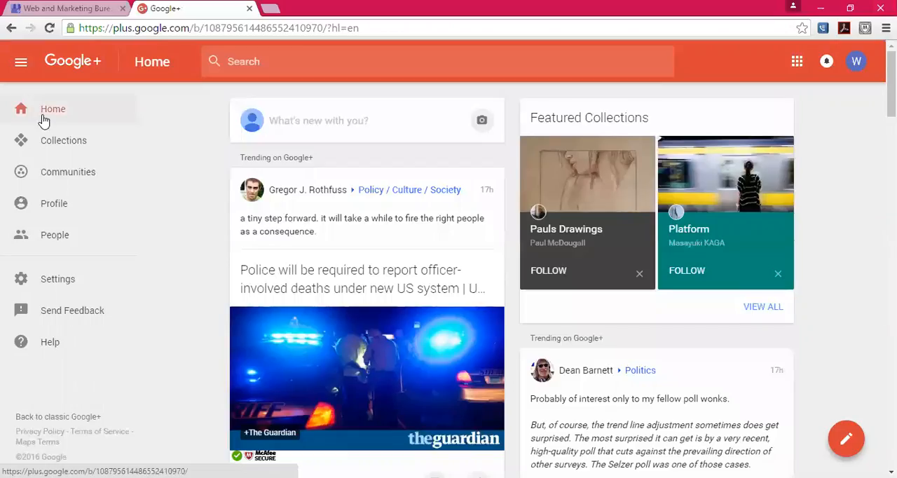
left_click(45, 143)
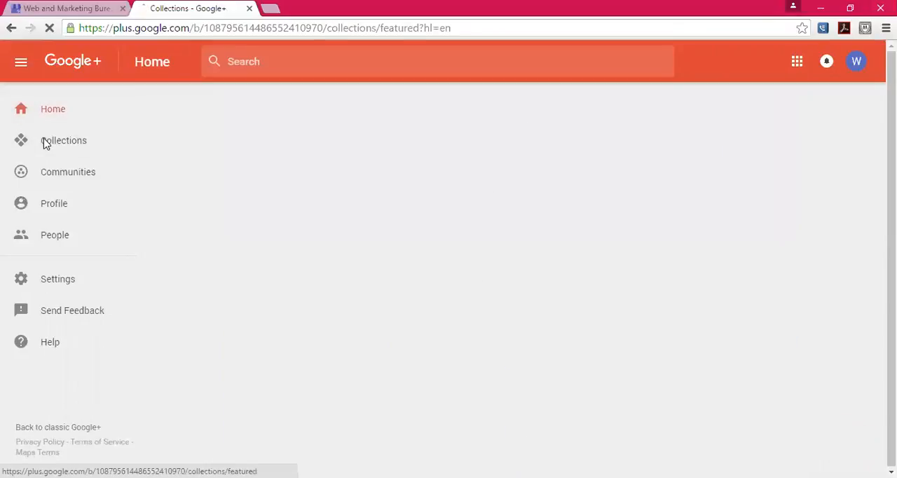